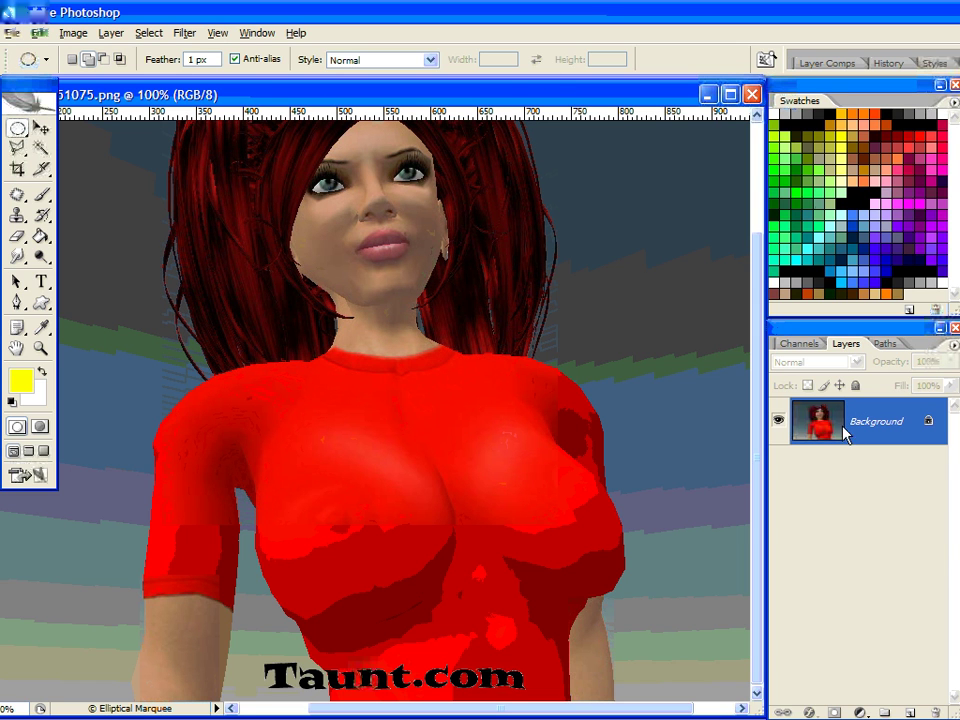
Bring sl_perky.psd forward and show its 'perky area' layer with the two red chest circles
click(216, 32)
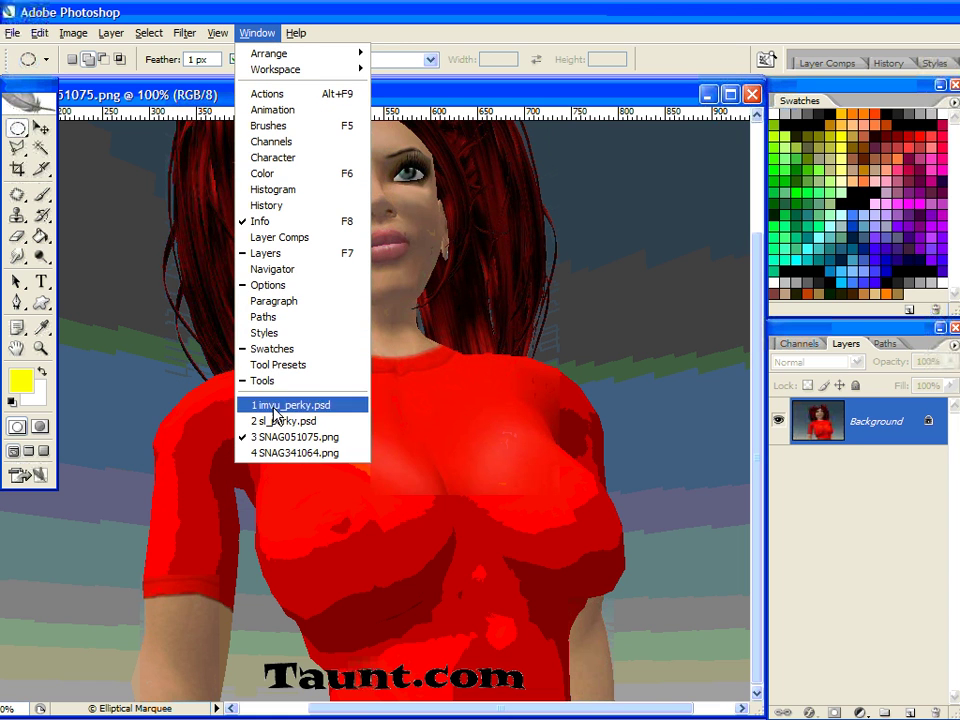
click(276, 421)
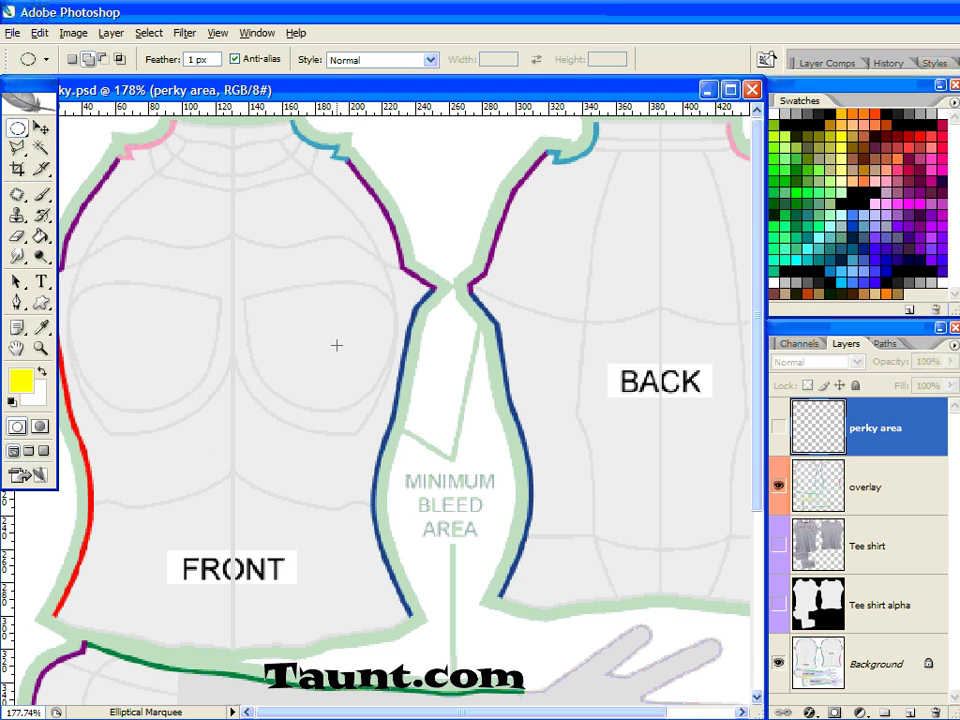
click(777, 428)
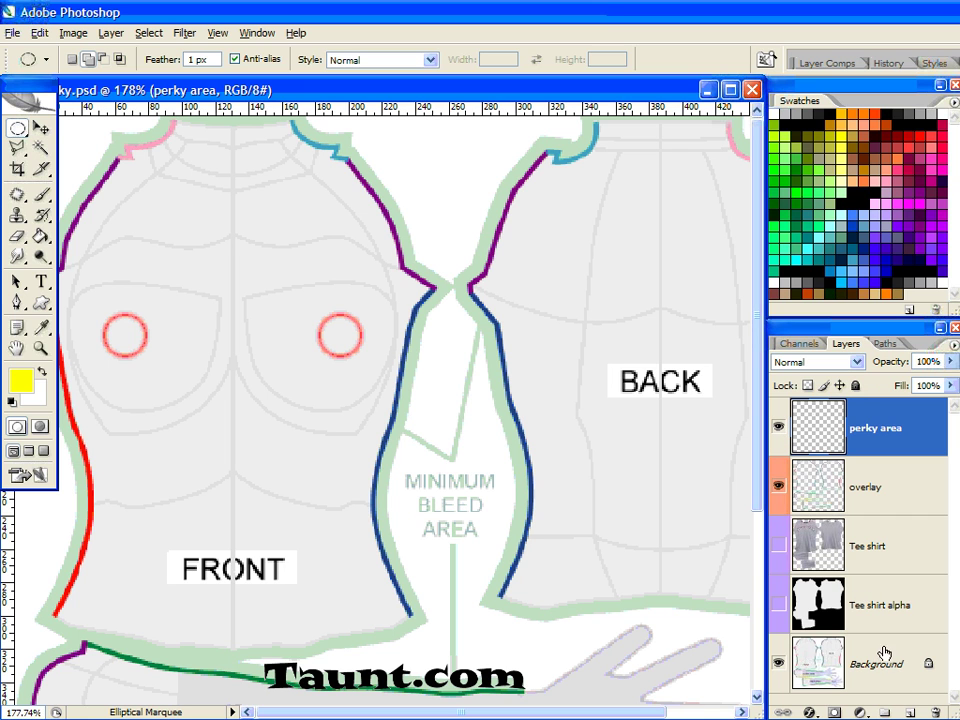
Add a new layer and draw an elliptical selection over the left red chest marker
click(910, 712)
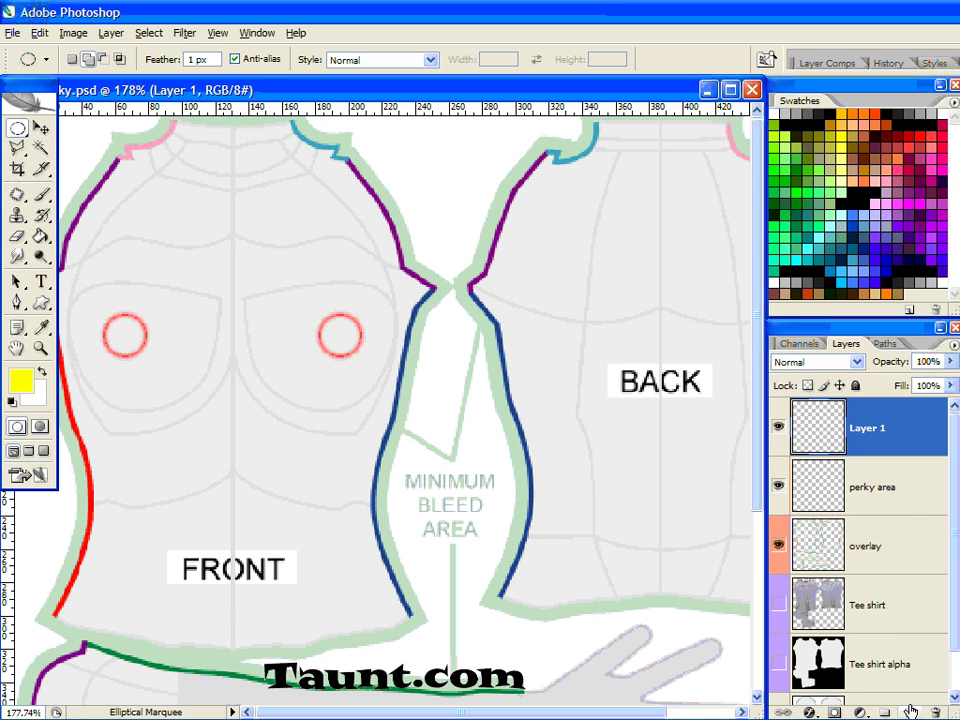
click(779, 486)
click(17, 129)
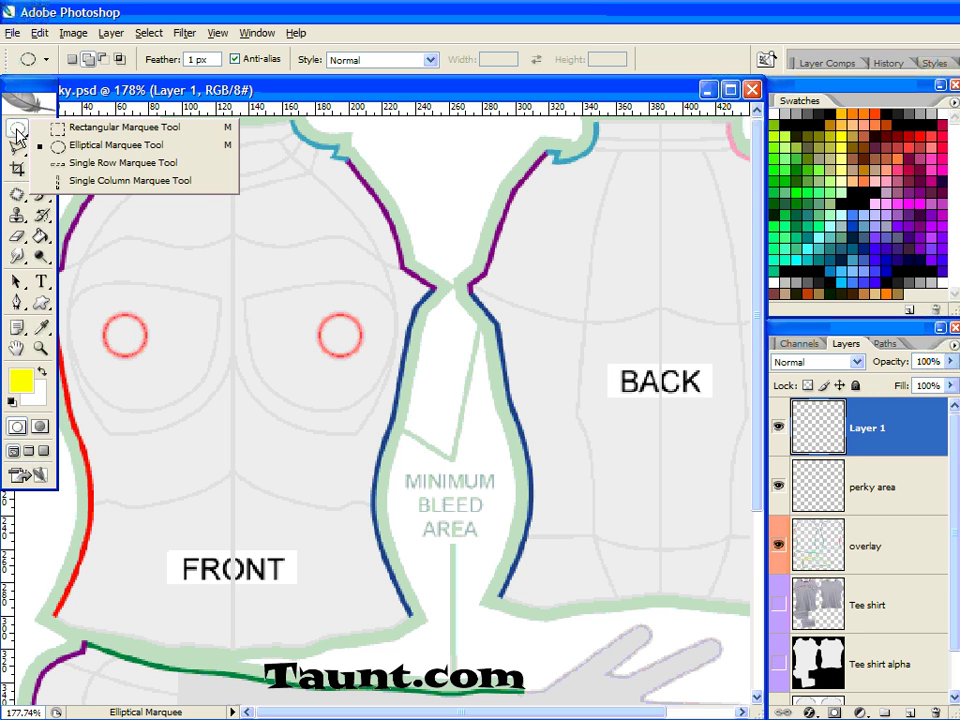
click(100, 146)
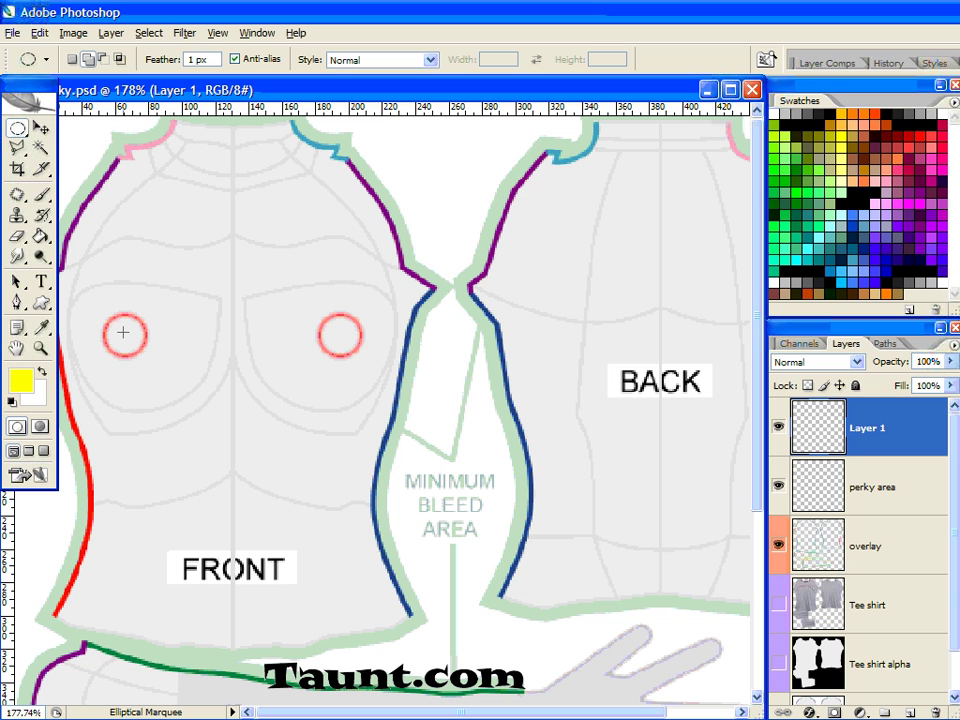
drag(122, 332, 438, 443)
scroll(148, 358, up, 3)
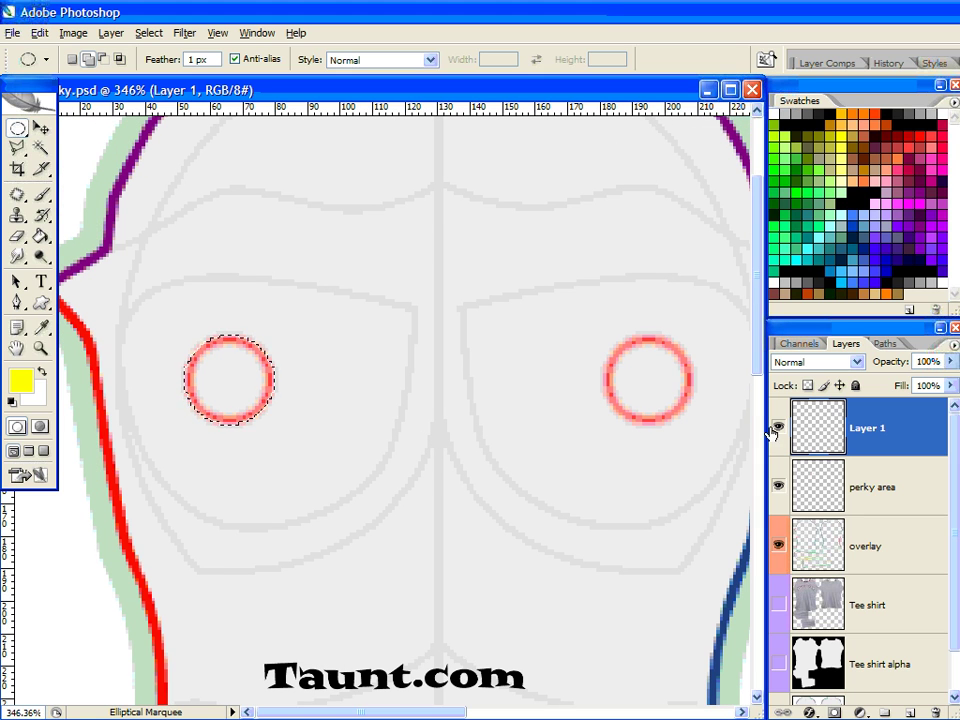
Hide the perky area markers and fill the circular selection with yellow
click(780, 487)
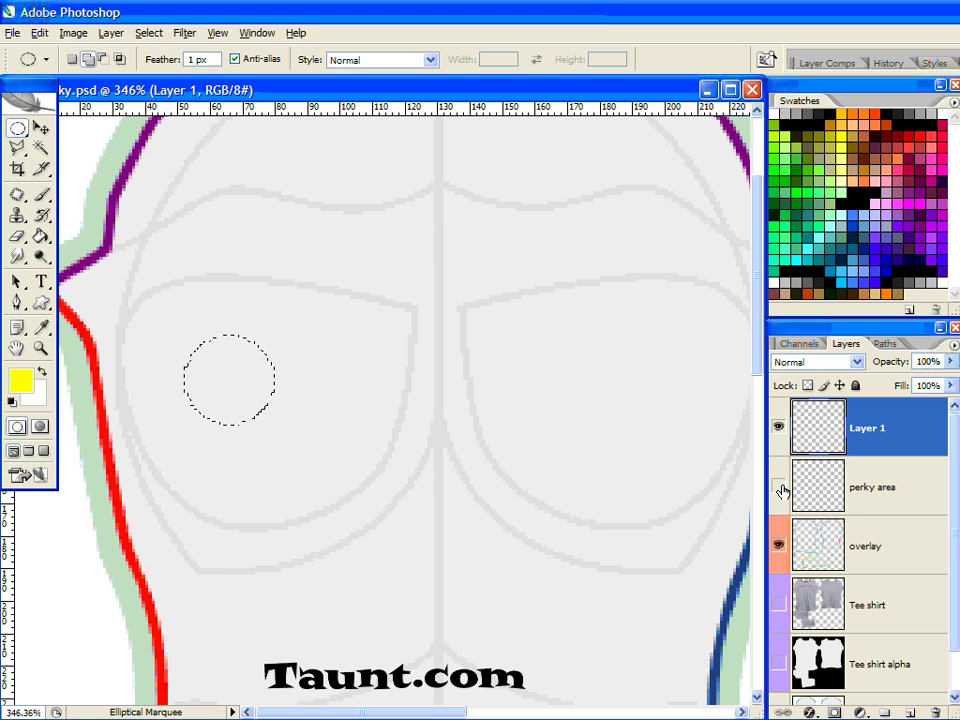
right_click(230, 378)
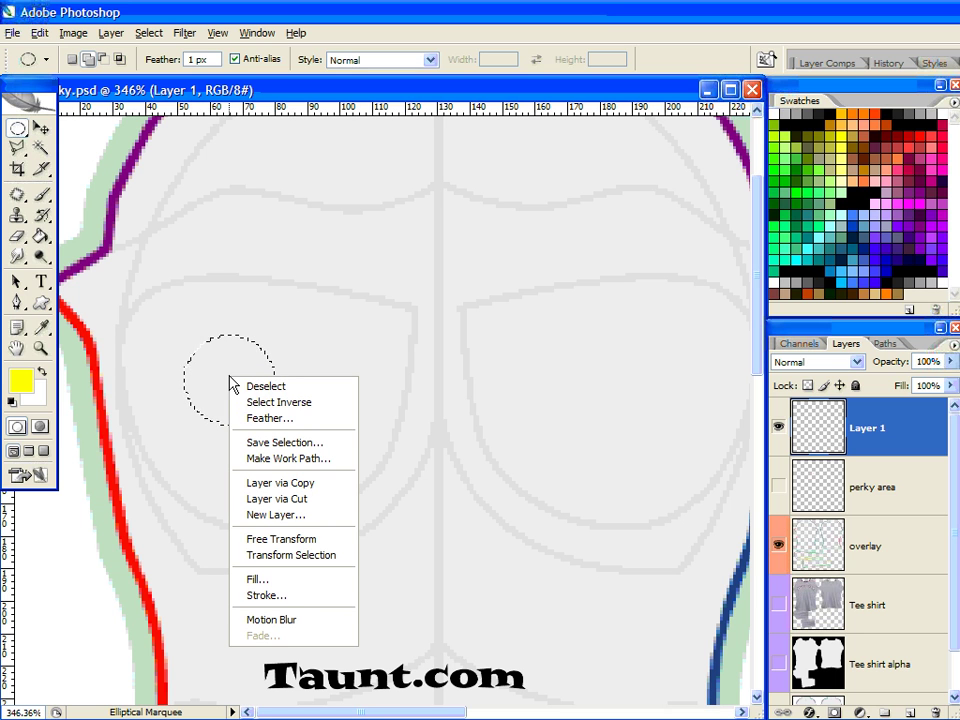
click(270, 579)
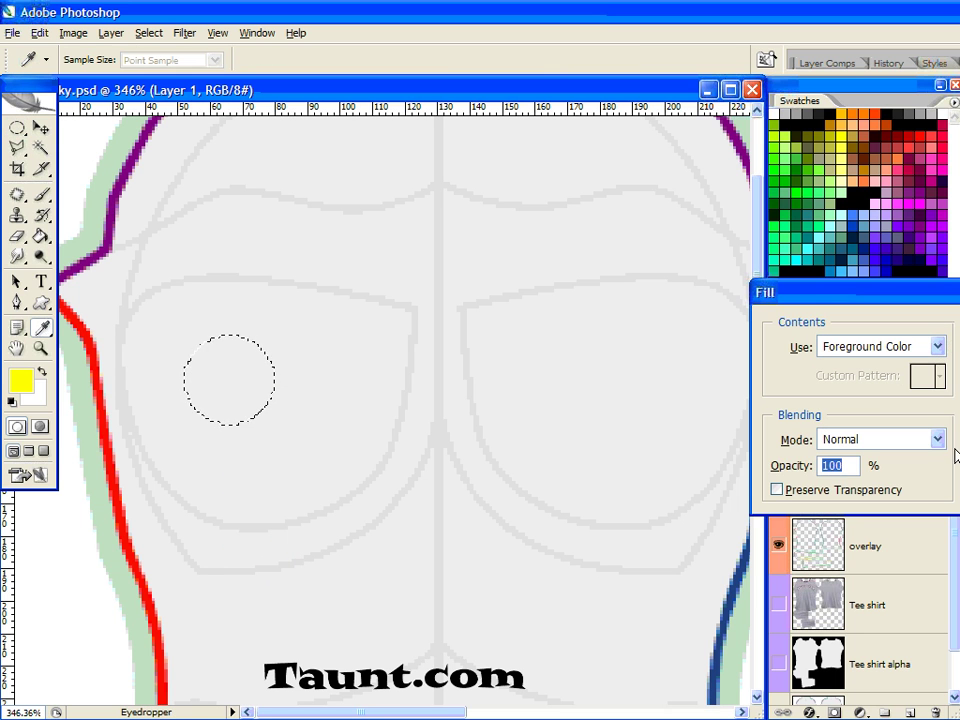
drag(893, 295, 606, 461)
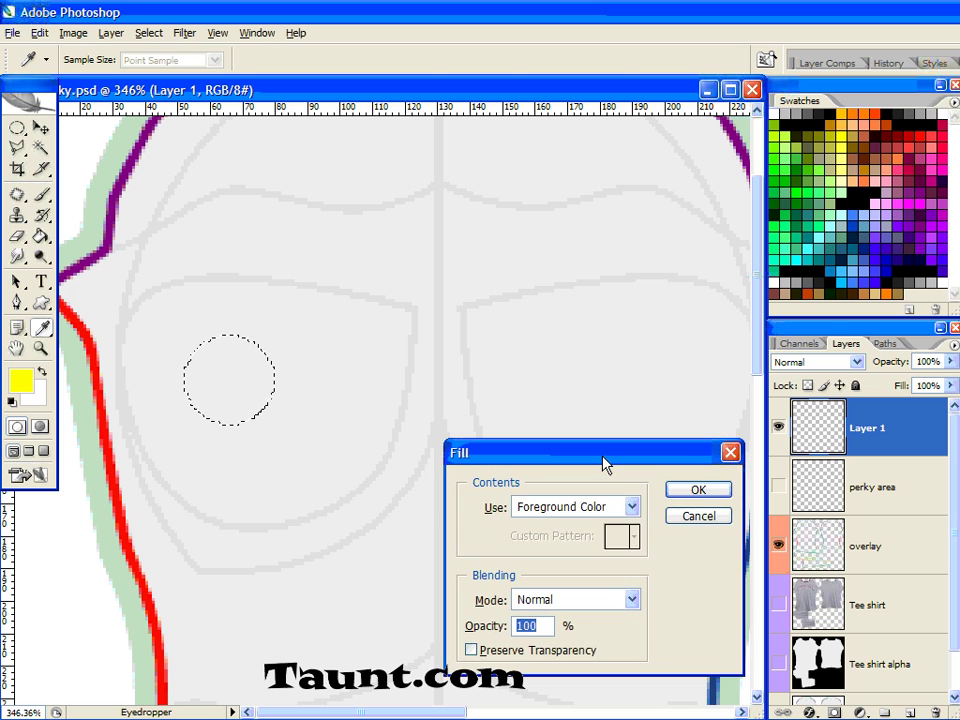
click(699, 490)
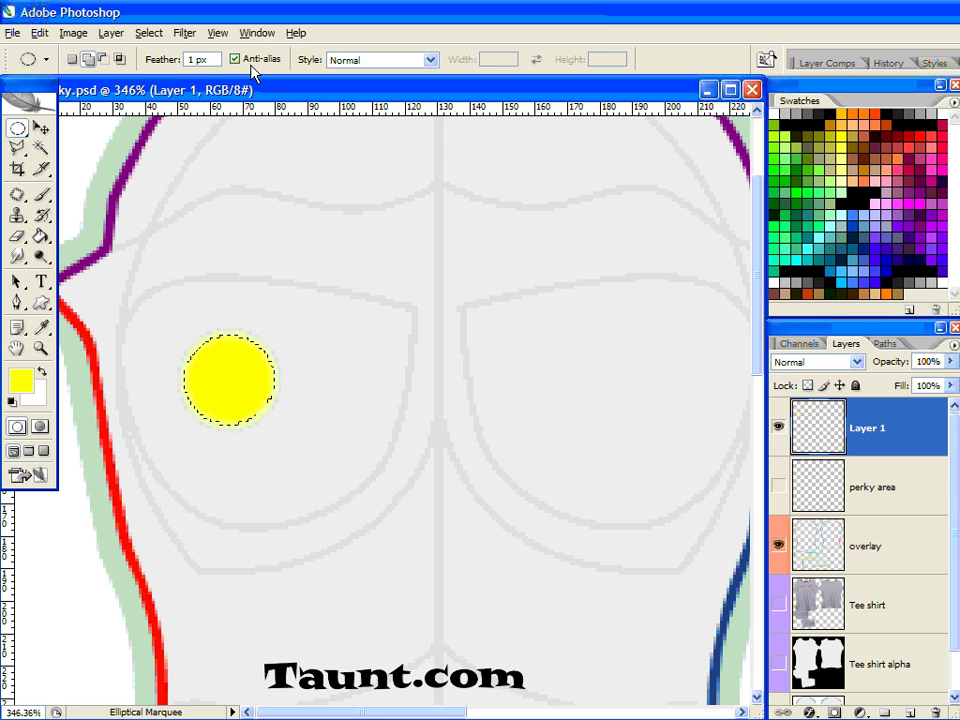
Apply Bevel and Emboss to Layer 1 and lower its fill to 0%
click(811, 713)
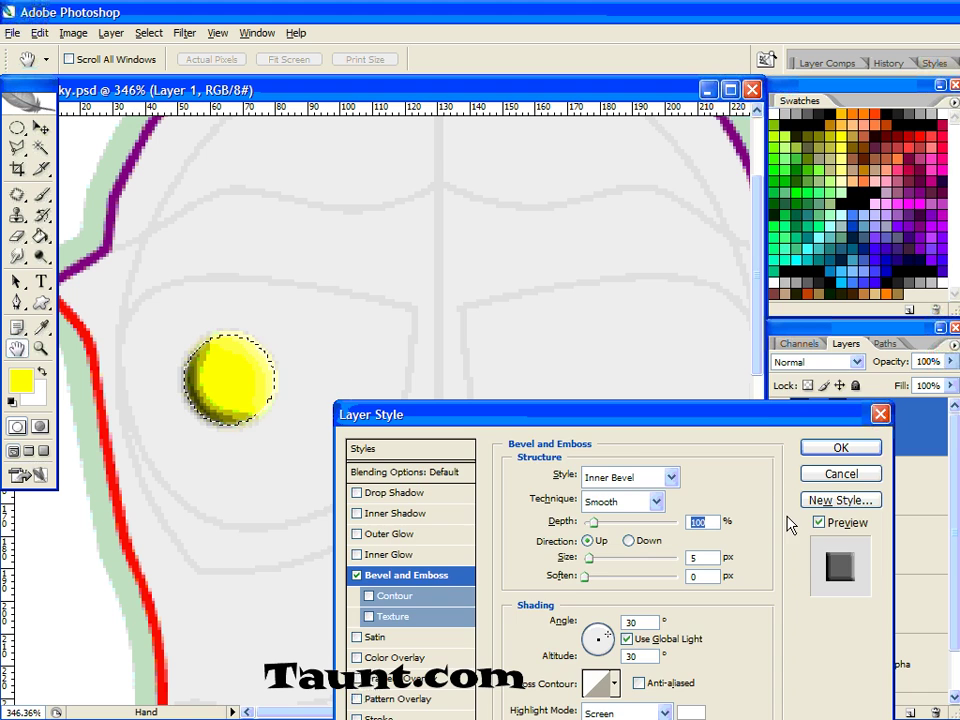
drag(765, 412, 633, 319)
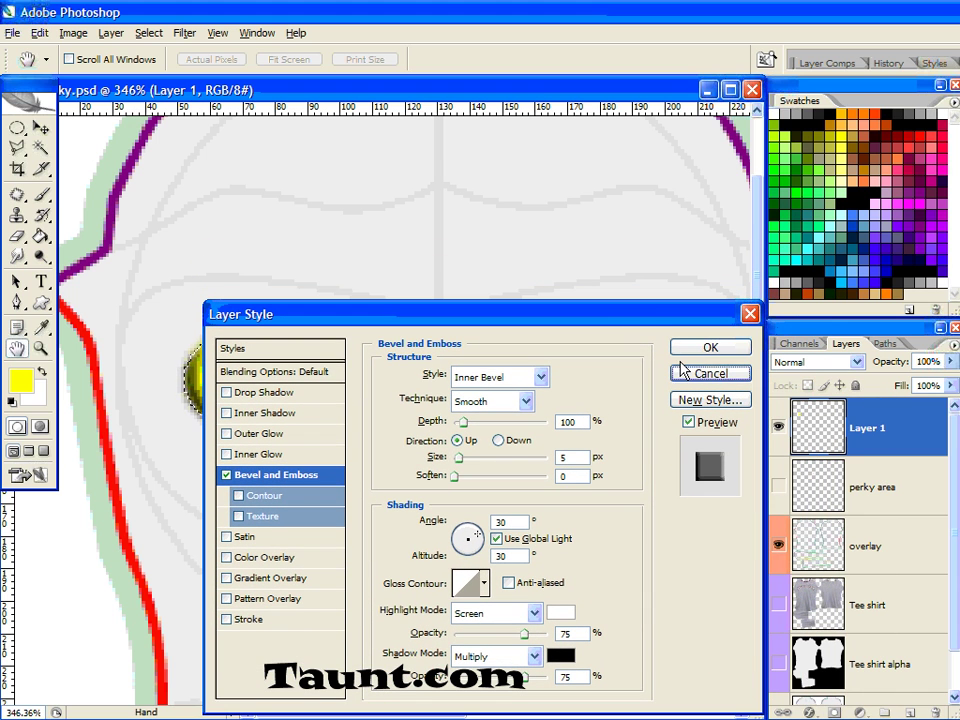
drag(648, 321, 836, 329)
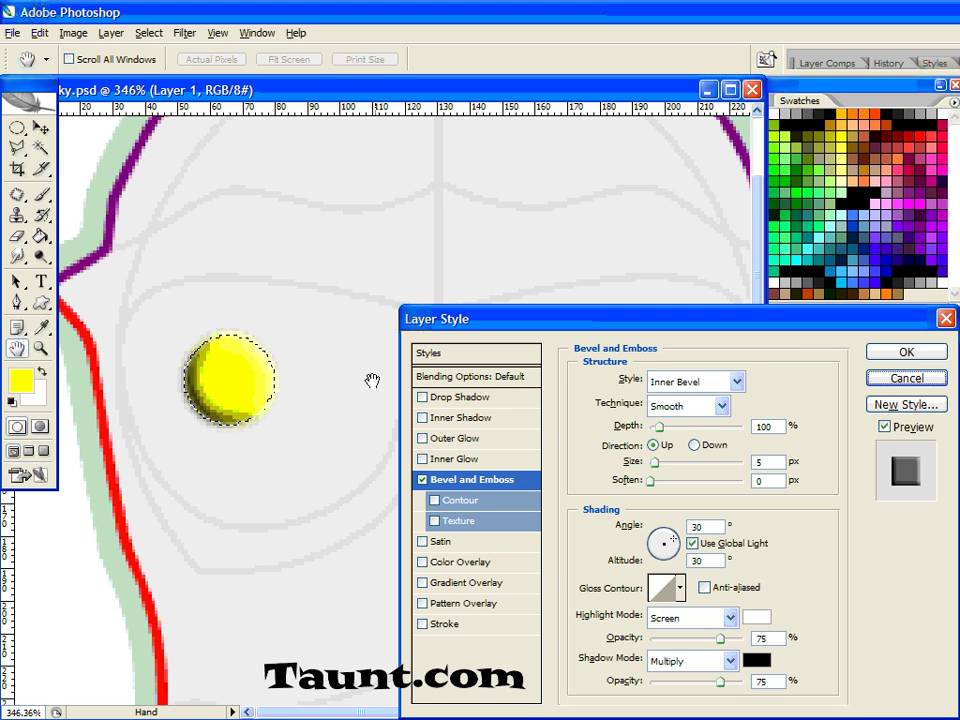
click(883, 357)
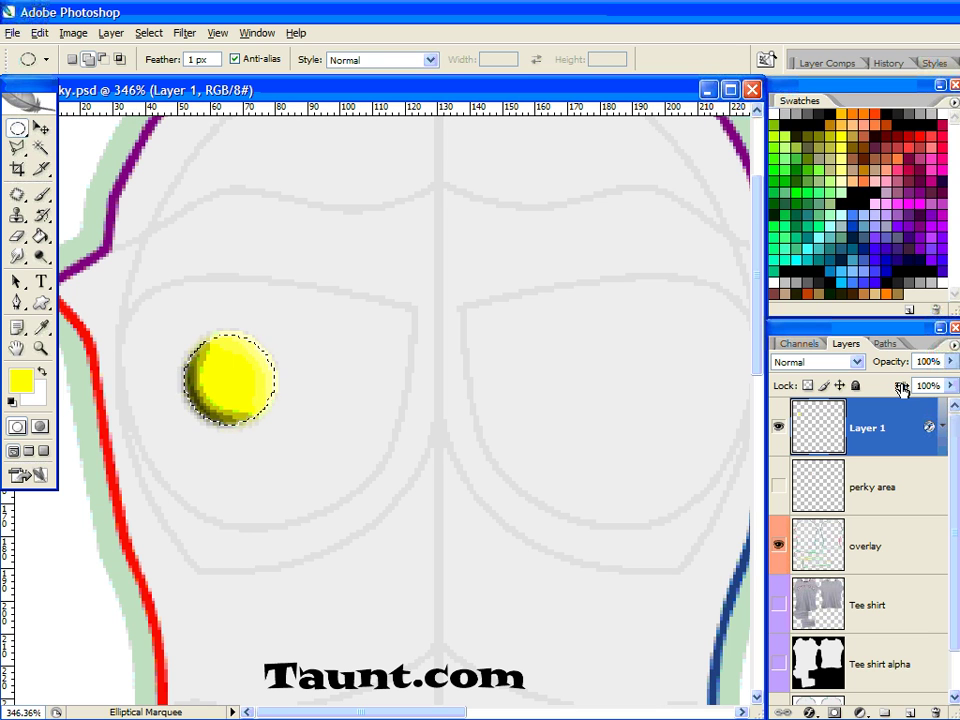
drag(901, 389, 767, 386)
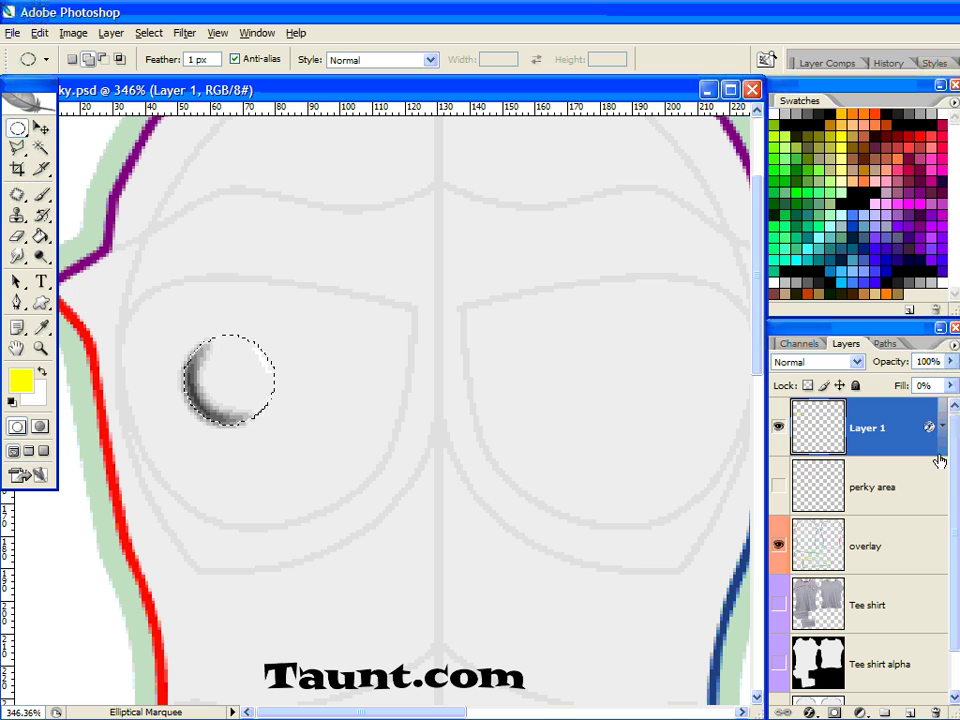
Deselect, add Layer 2, and select a small circle inside the left red marker
click(290, 370)
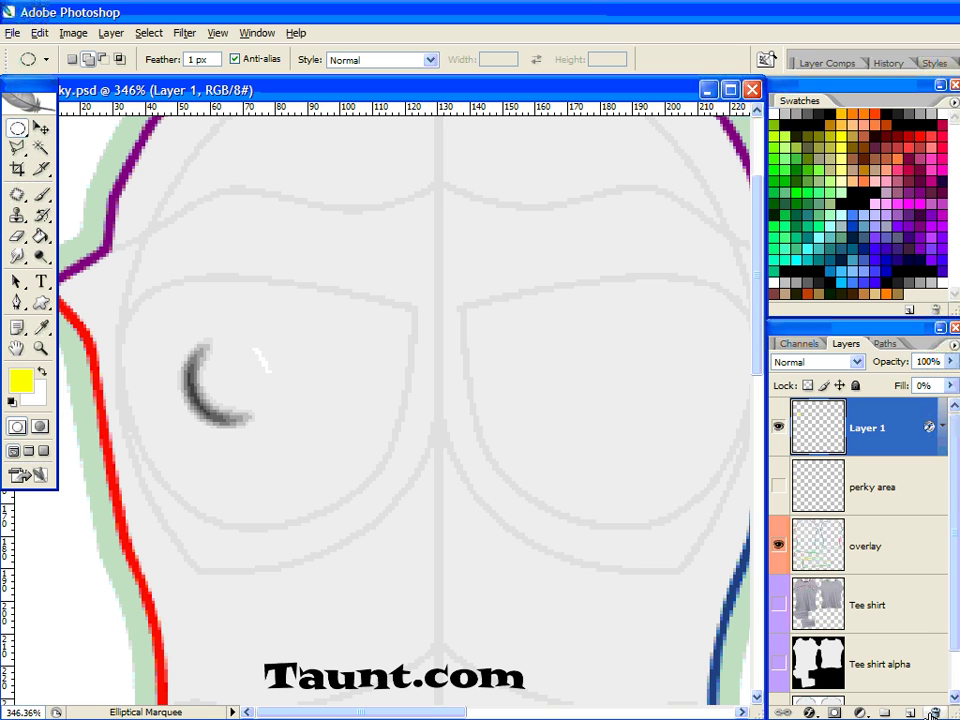
click(910, 713)
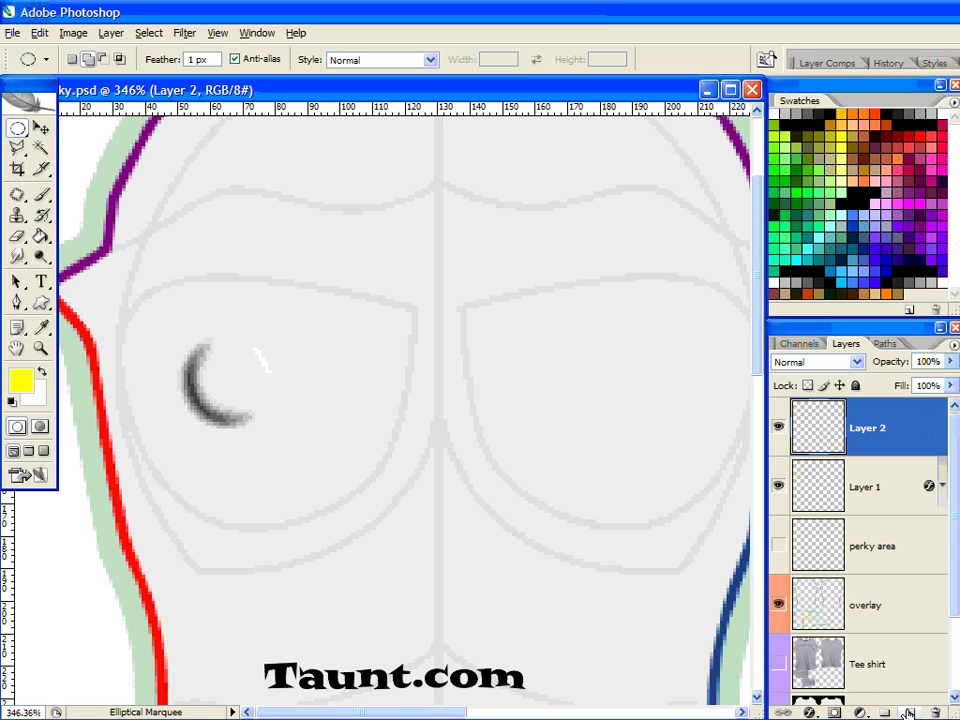
click(777, 546)
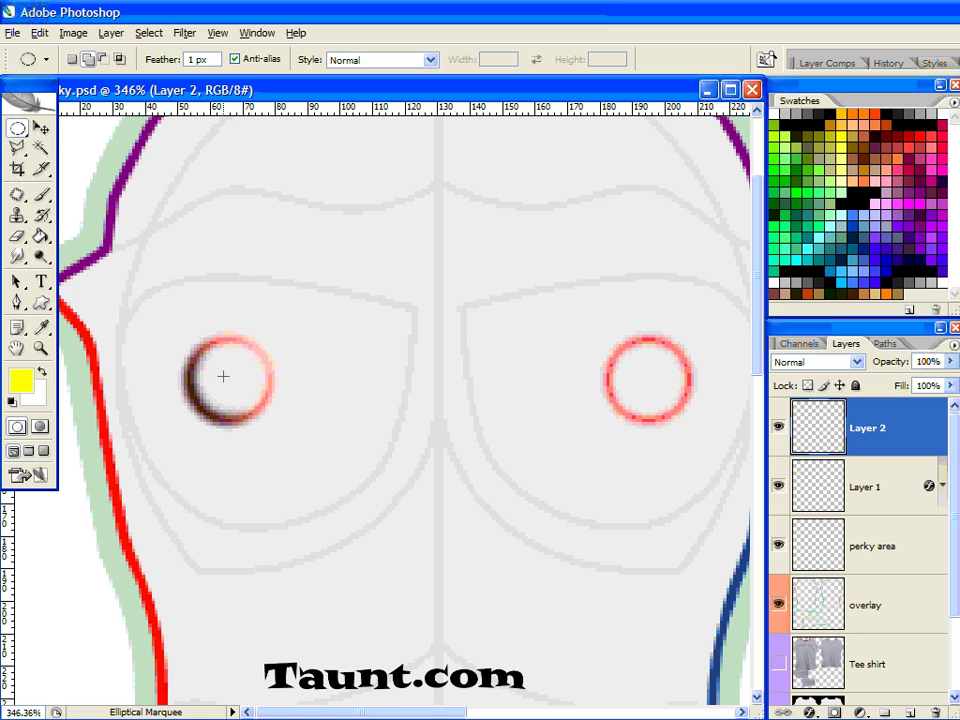
drag(226, 375, 243, 395)
click(780, 545)
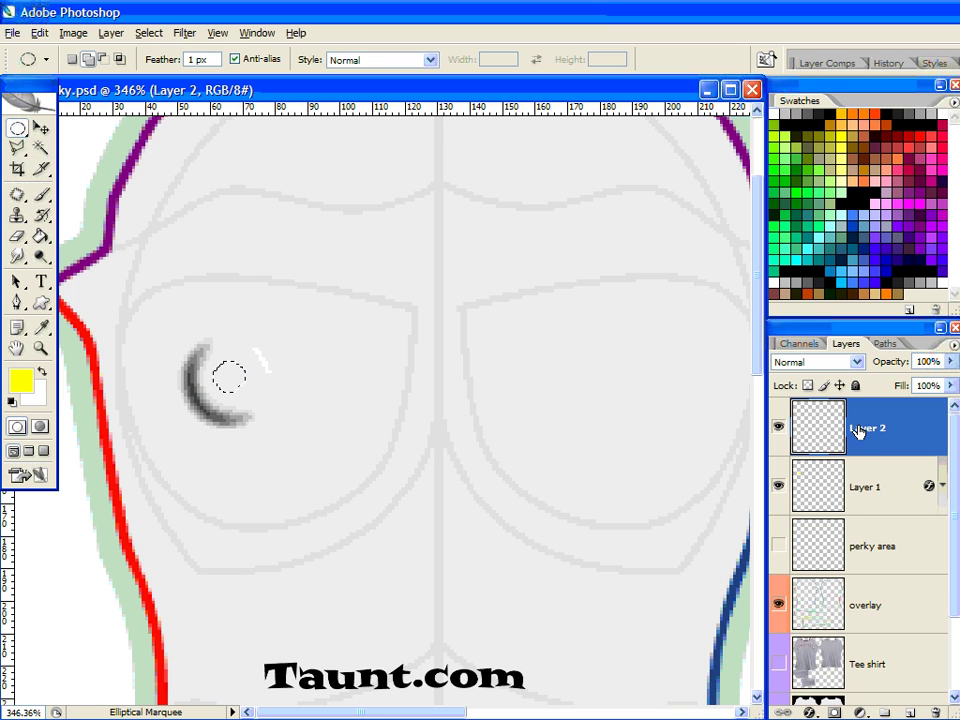
Fill the small circle yellow, add Bevel and Emboss, set fill to 0%, and deselect
right_click(238, 378)
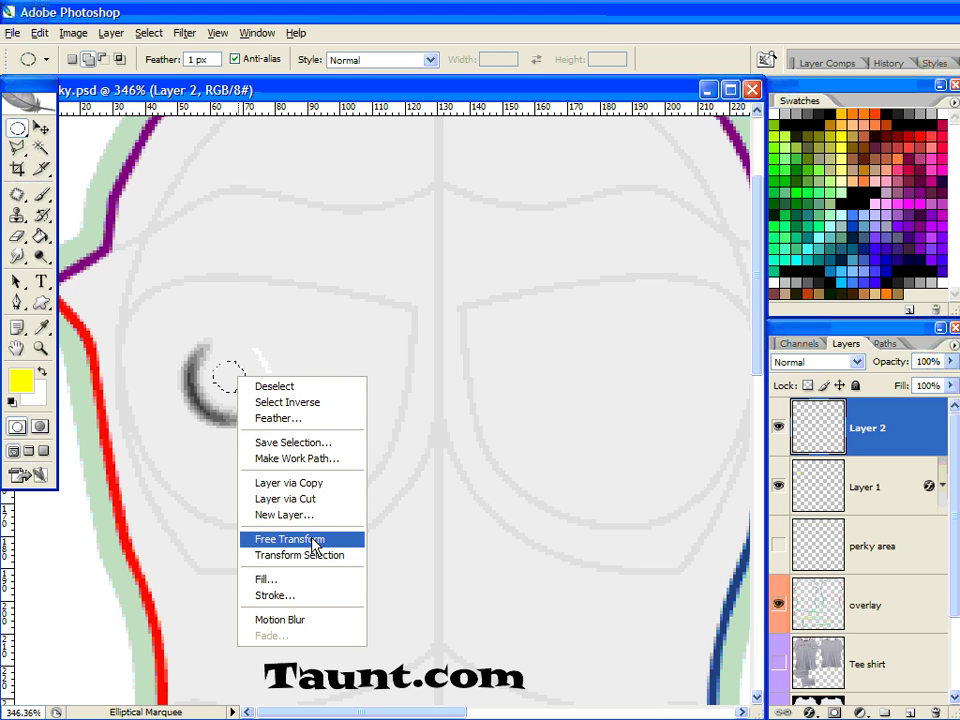
click(300, 579)
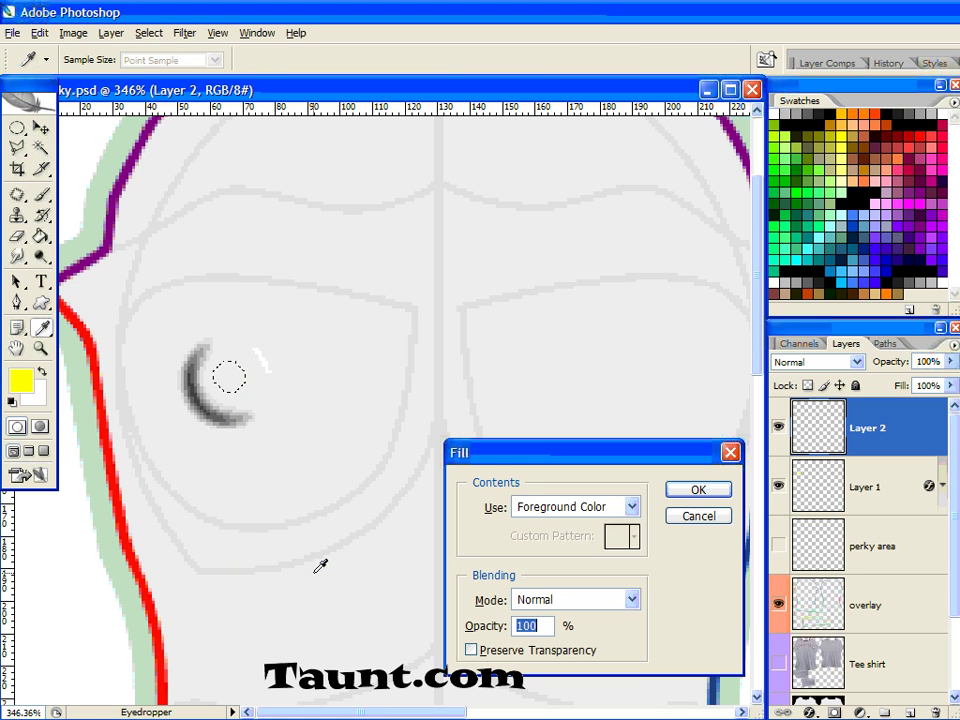
click(699, 489)
key(m)
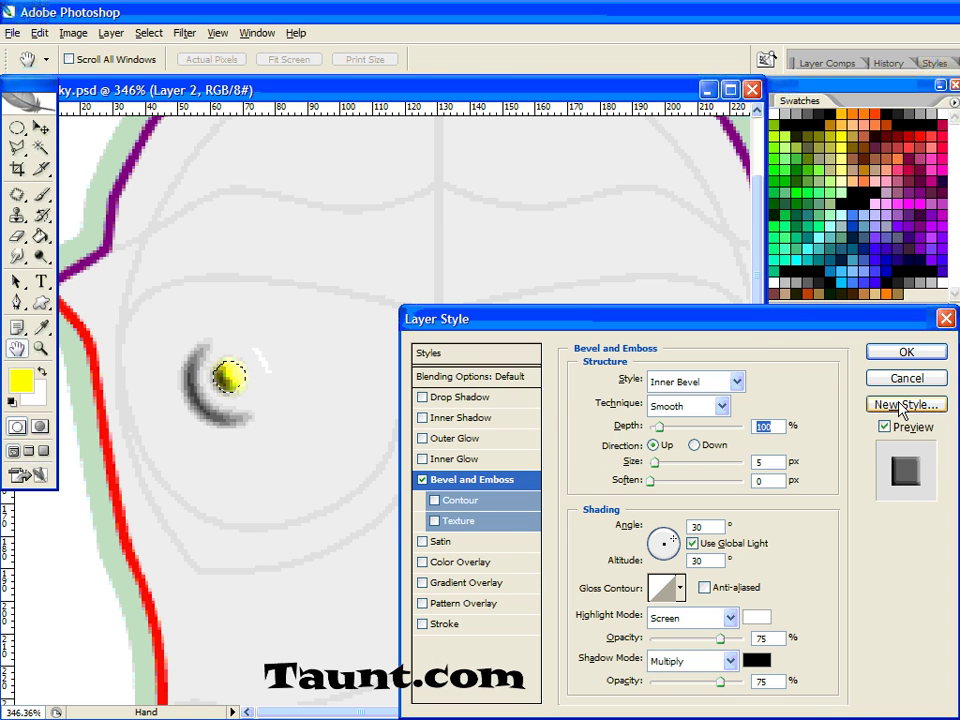
click(890, 356)
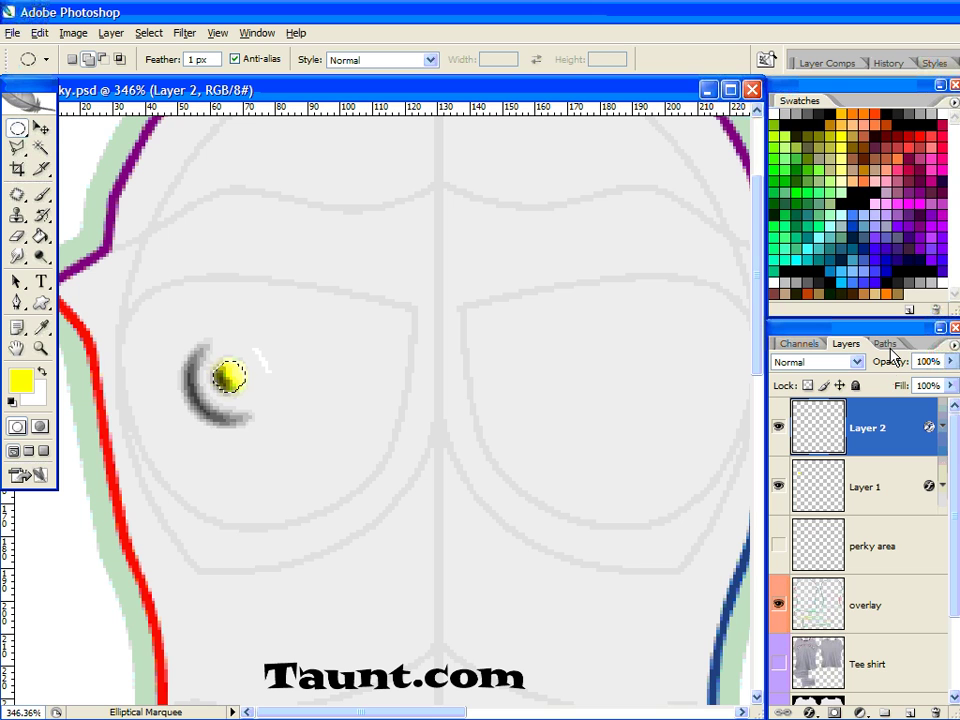
drag(893, 388, 764, 387)
click(641, 403)
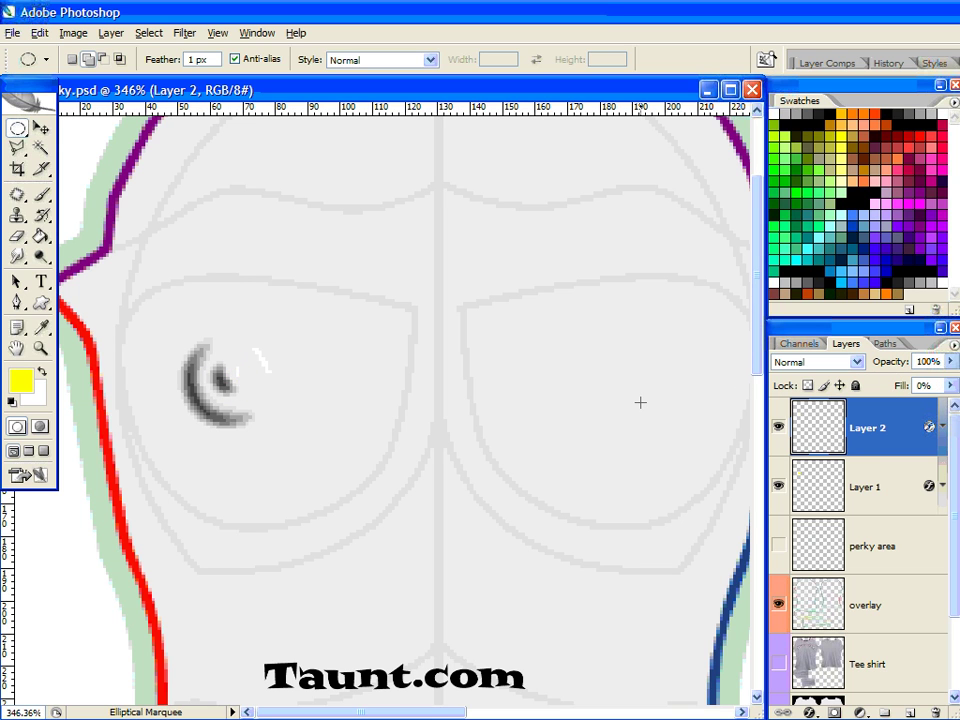
Merge Layer 1 and Layer 2 into a single shading layer
shift+click(870, 485)
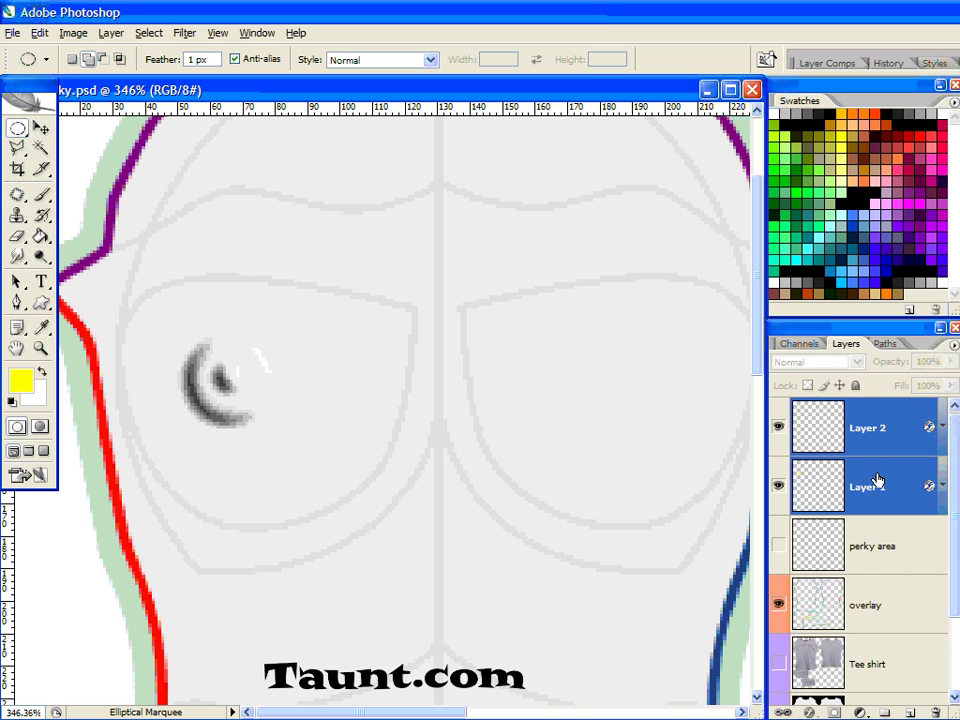
right_click(879, 481)
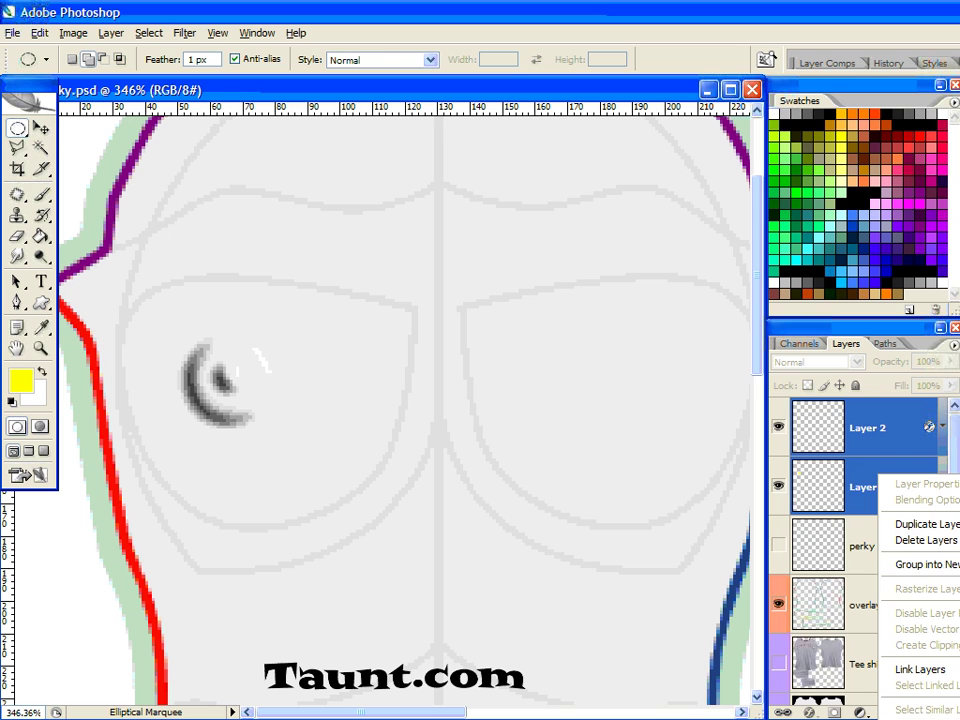
click(915, 716)
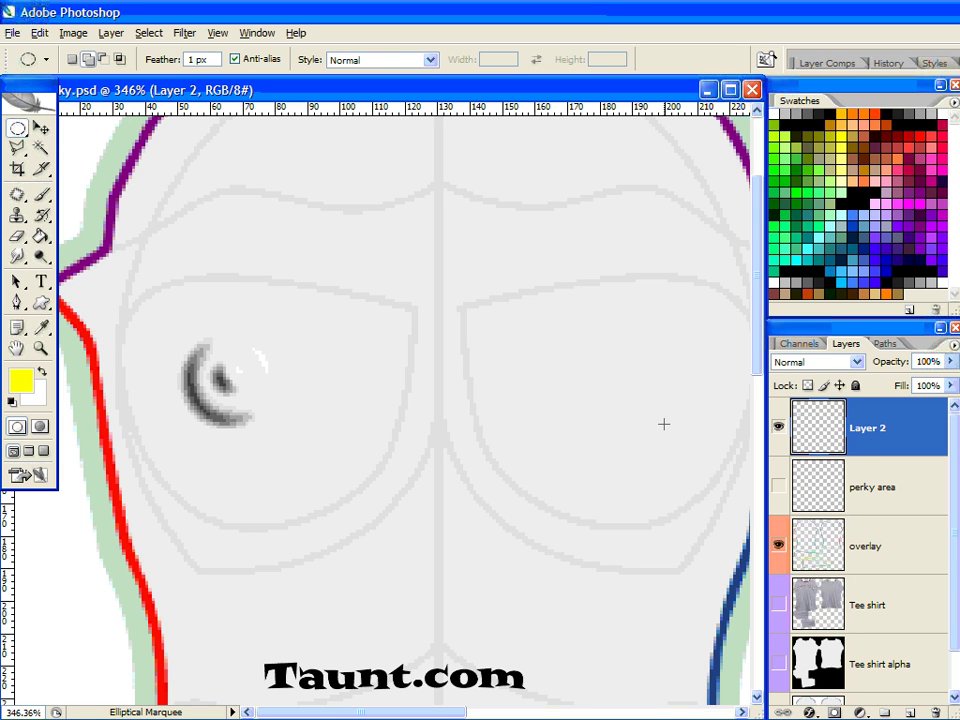
click(861, 433)
Duplicate the shading and position the copy over the right breast, centred in its guide ring
key(ctrl+j)
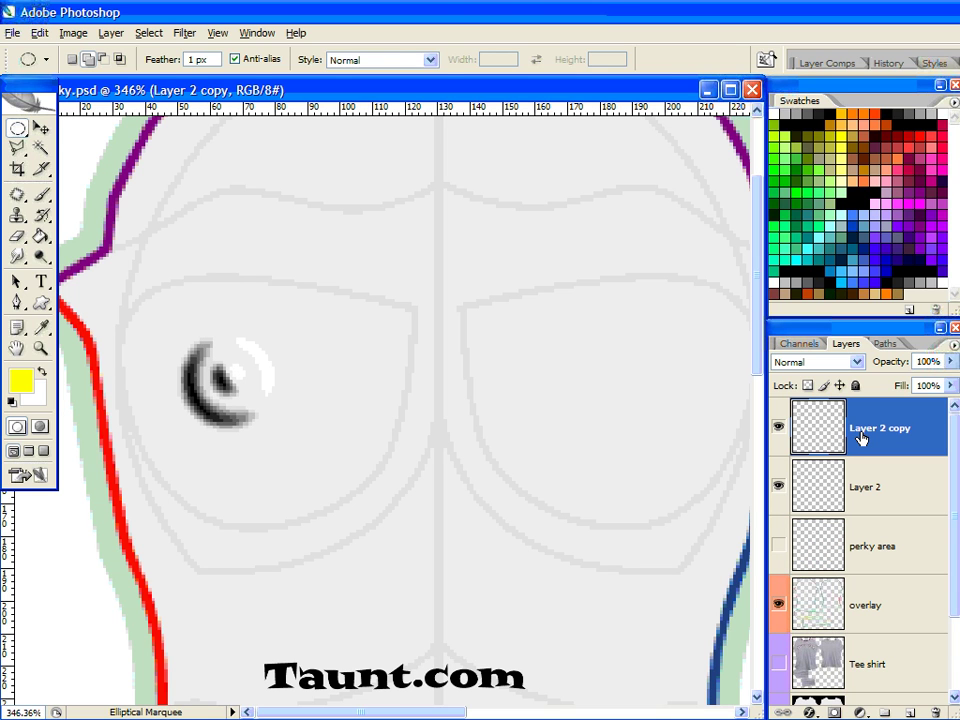
key(ctrl+t)
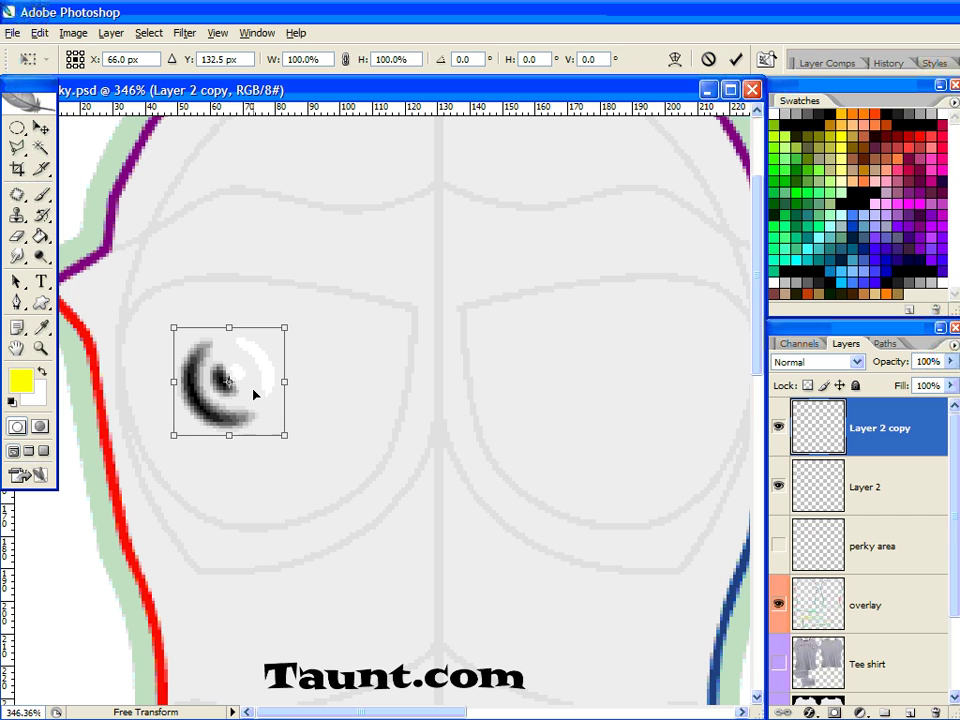
mouse_move(254, 395)
mouse_down()
mouse_move(423, 399)
mouse_move(665, 448)
mouse_up()
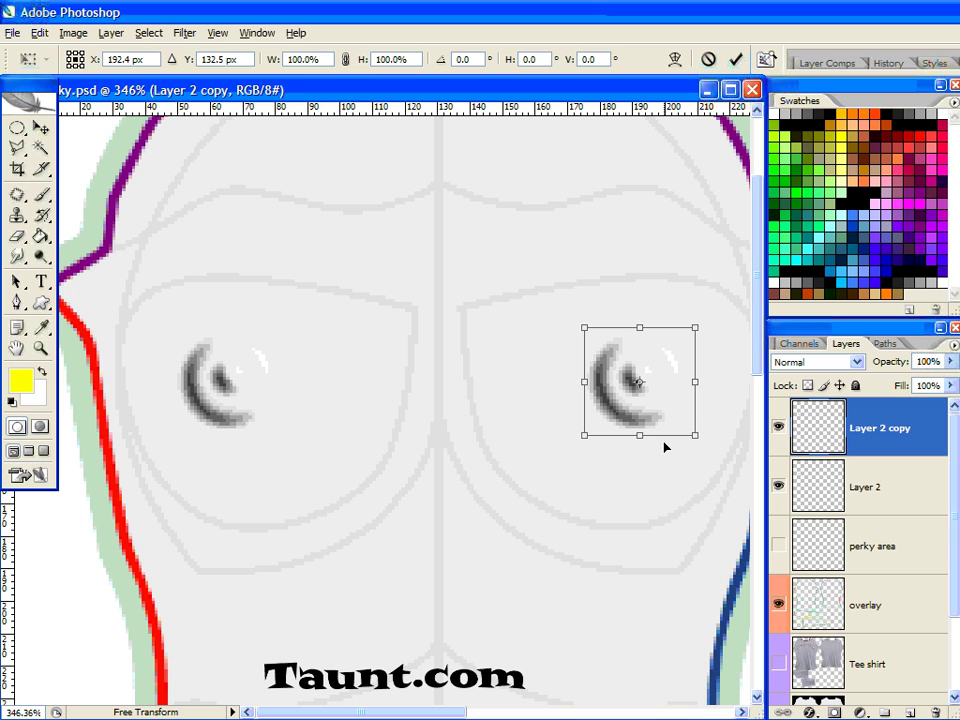
click(779, 553)
key(Return)
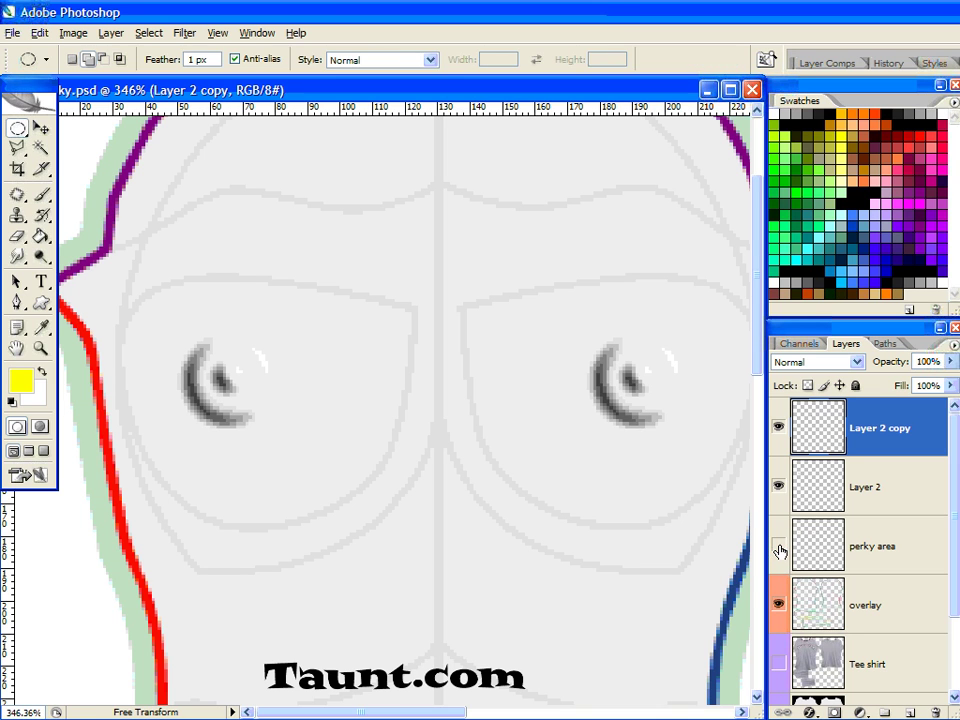
click(779, 550)
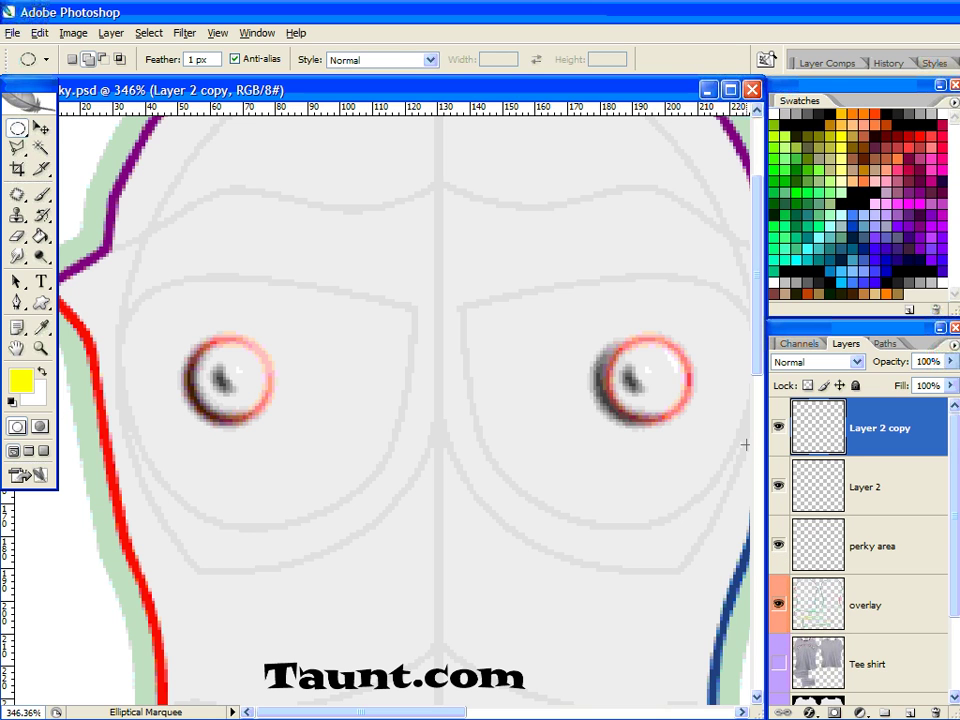
key(ctrl+t)
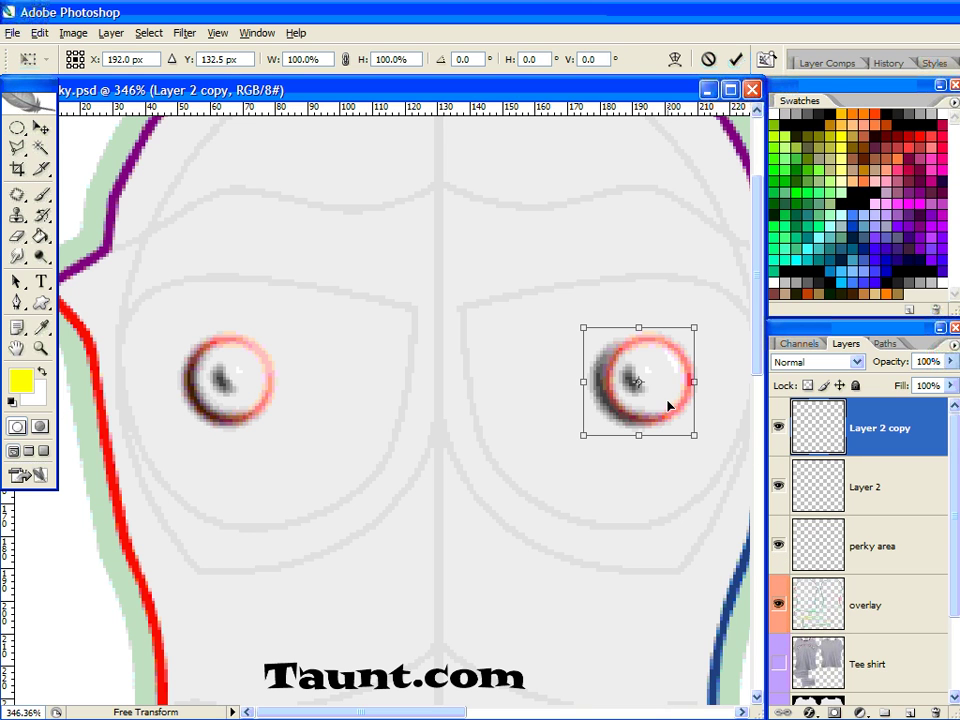
drag(670, 401, 681, 403)
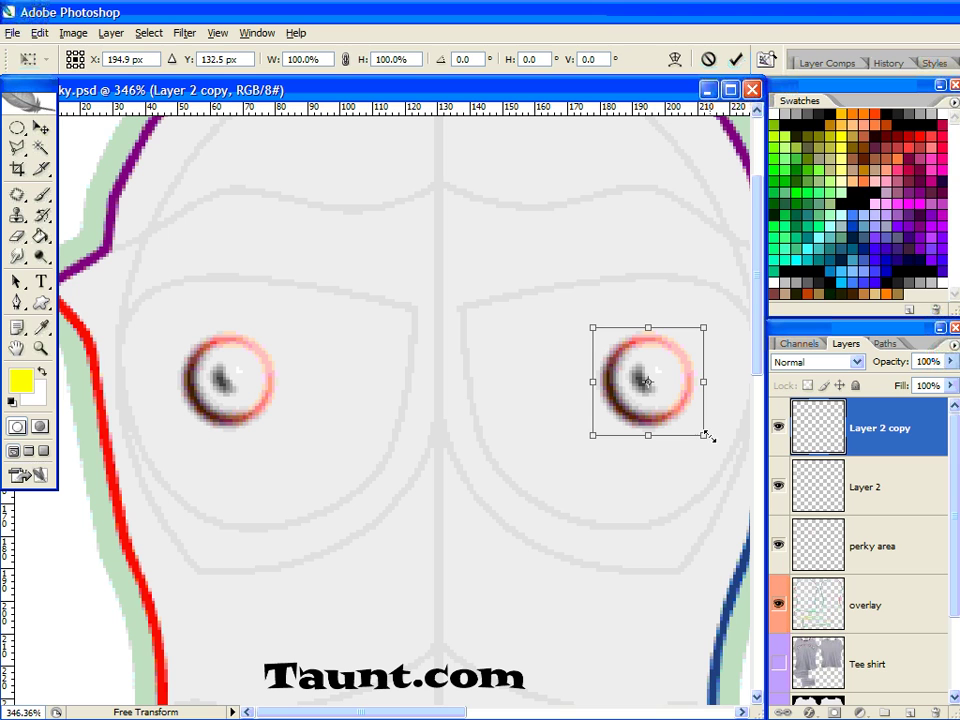
key(Return)
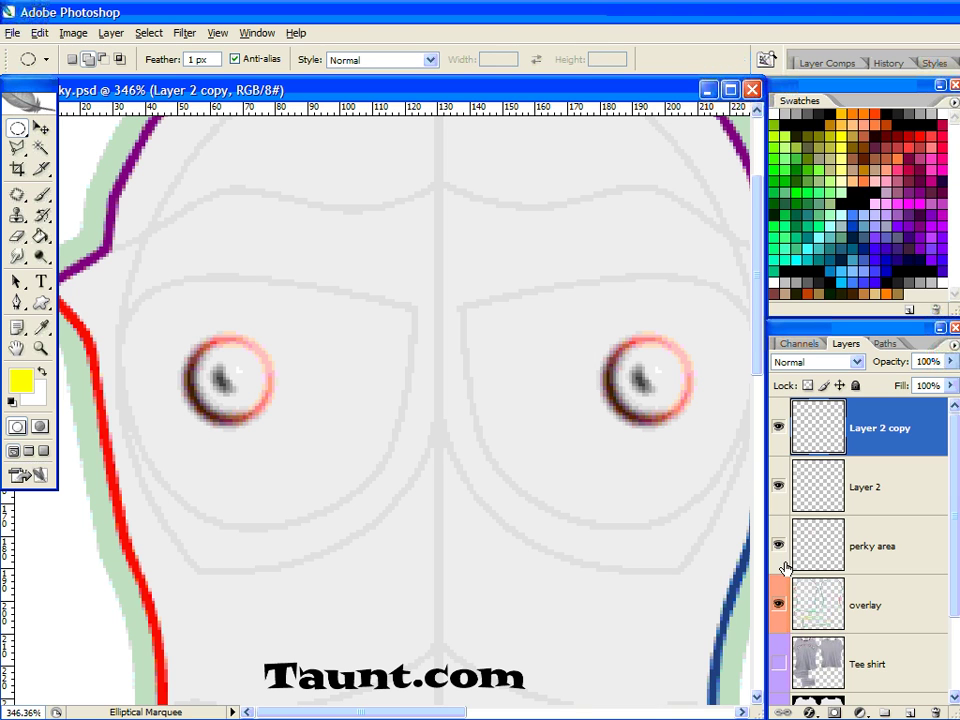
click(780, 546)
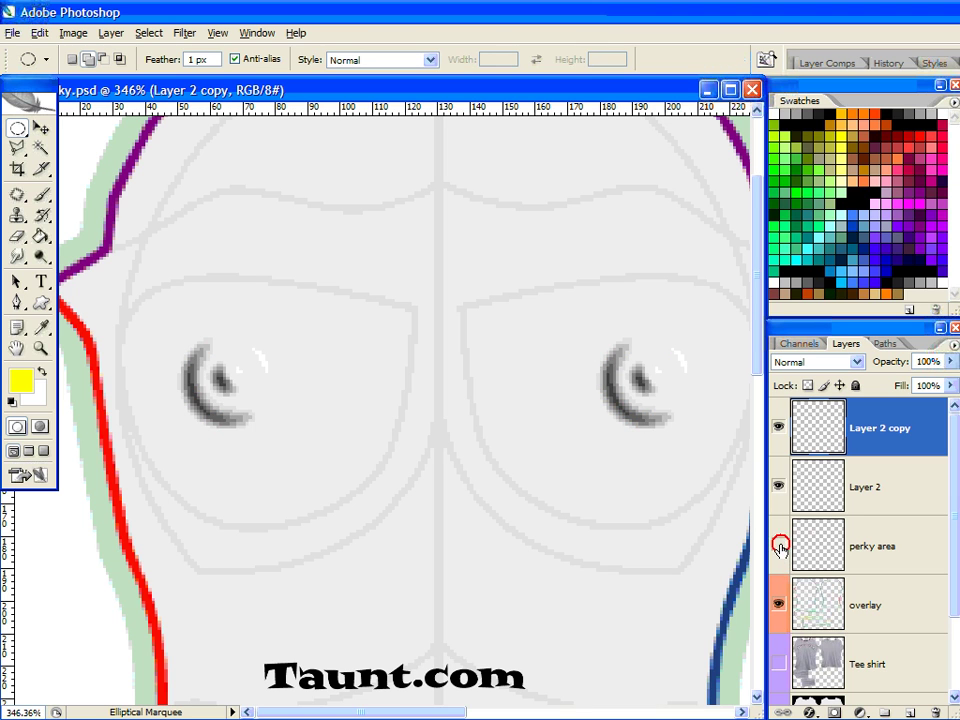
Merge Layer 2 and Layer 2 copy into one shading layer
shift+click(868, 480)
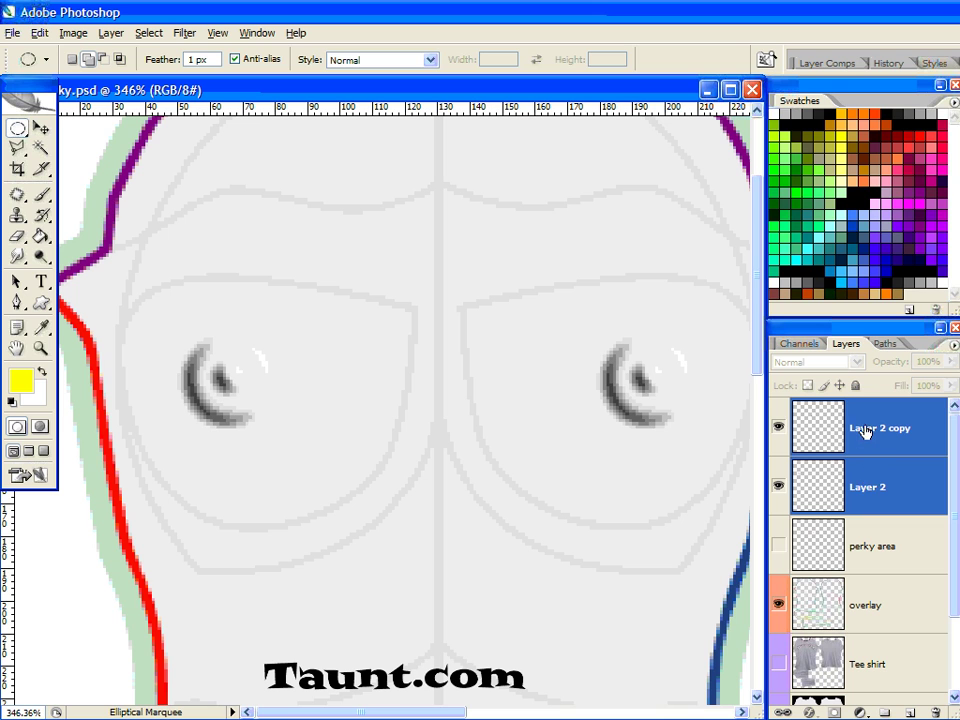
right_click(877, 471)
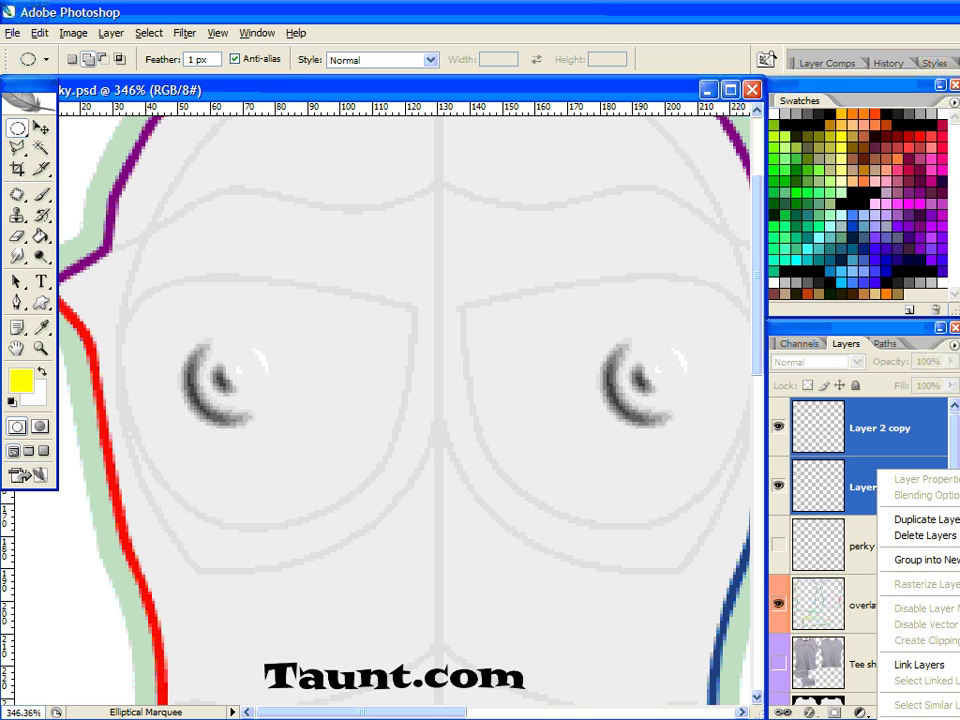
key(ctrl+e)
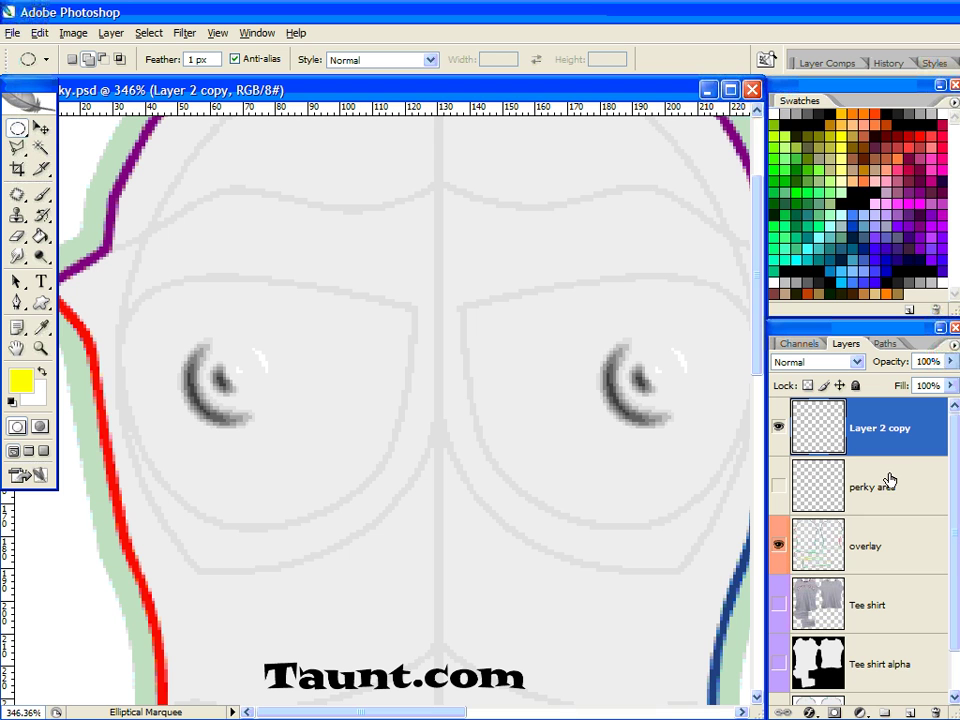
Show the Tee shirt layer, hide the overlay, and set Layer 2 copy opacity to 22%
click(779, 605)
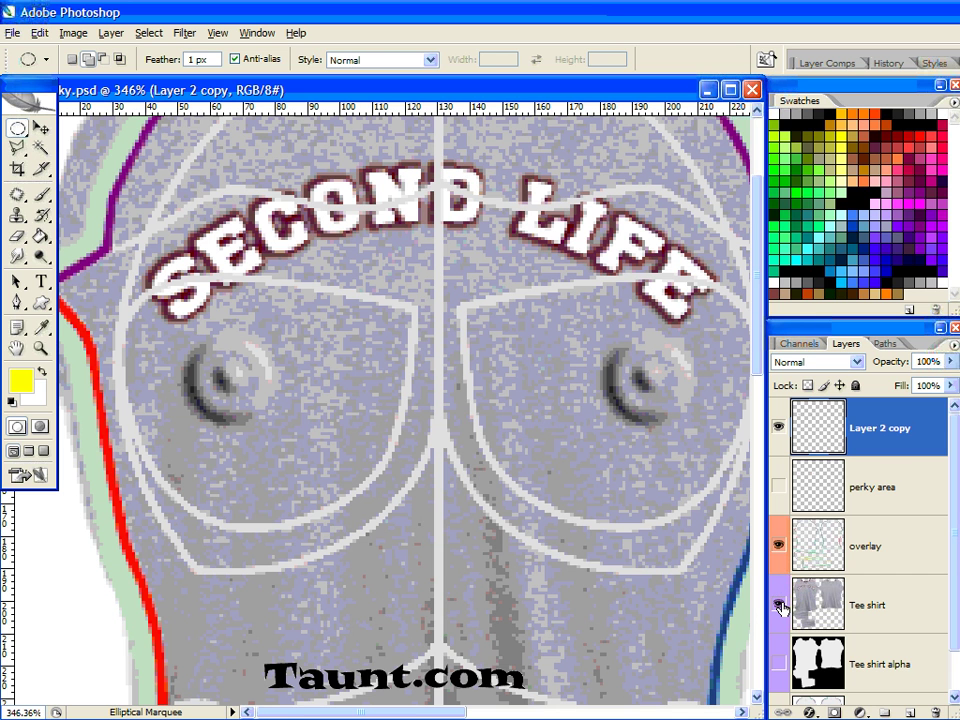
click(779, 545)
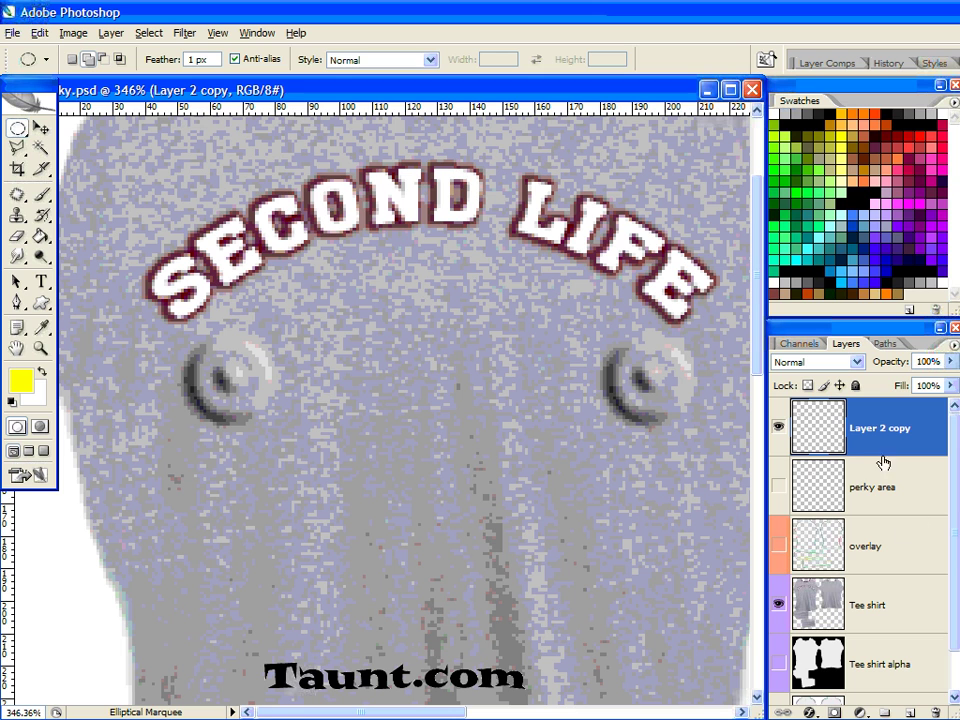
mouse_move(893, 362)
mouse_down()
mouse_move(814, 366)
mouse_move(917, 364)
mouse_move(905, 366)
mouse_up()
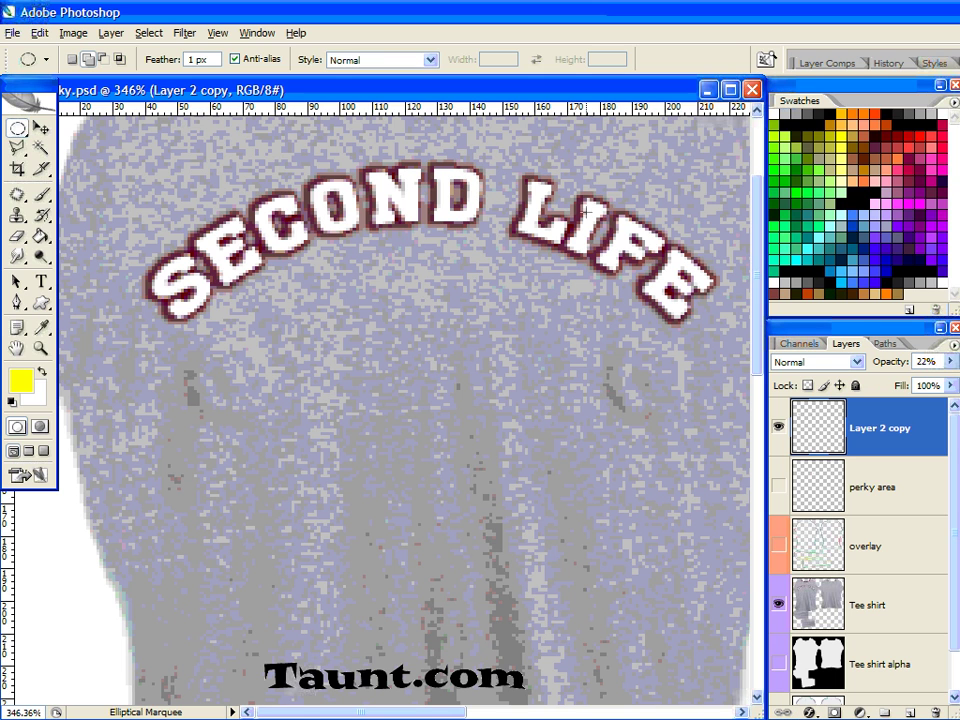
View the SNAG341064.png avatar reference, then switch to imvu_perky.psd
click(250, 35)
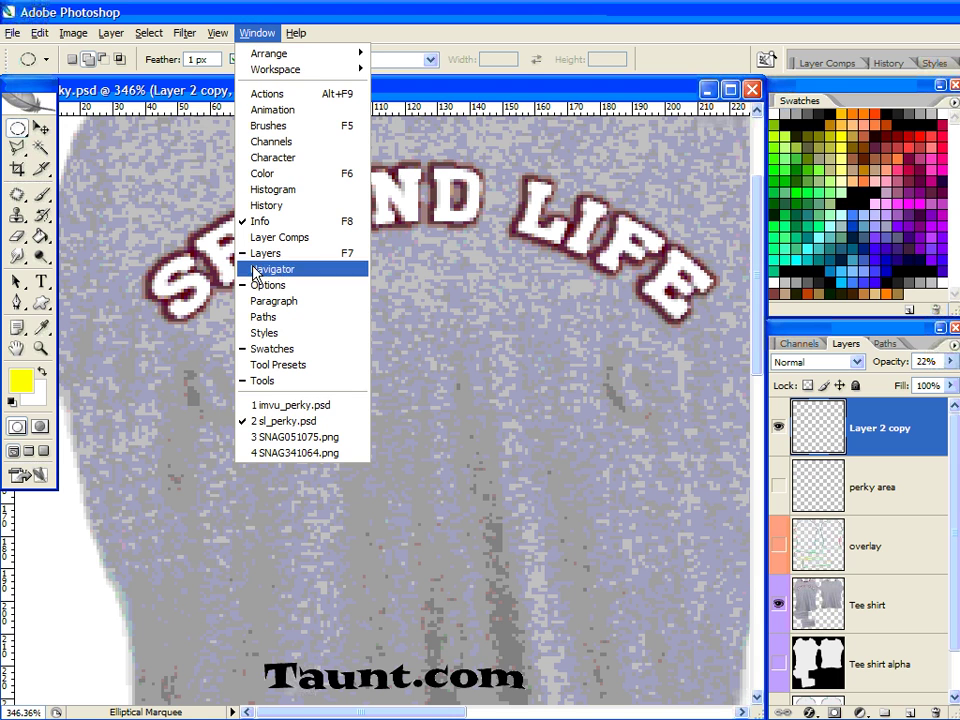
click(270, 453)
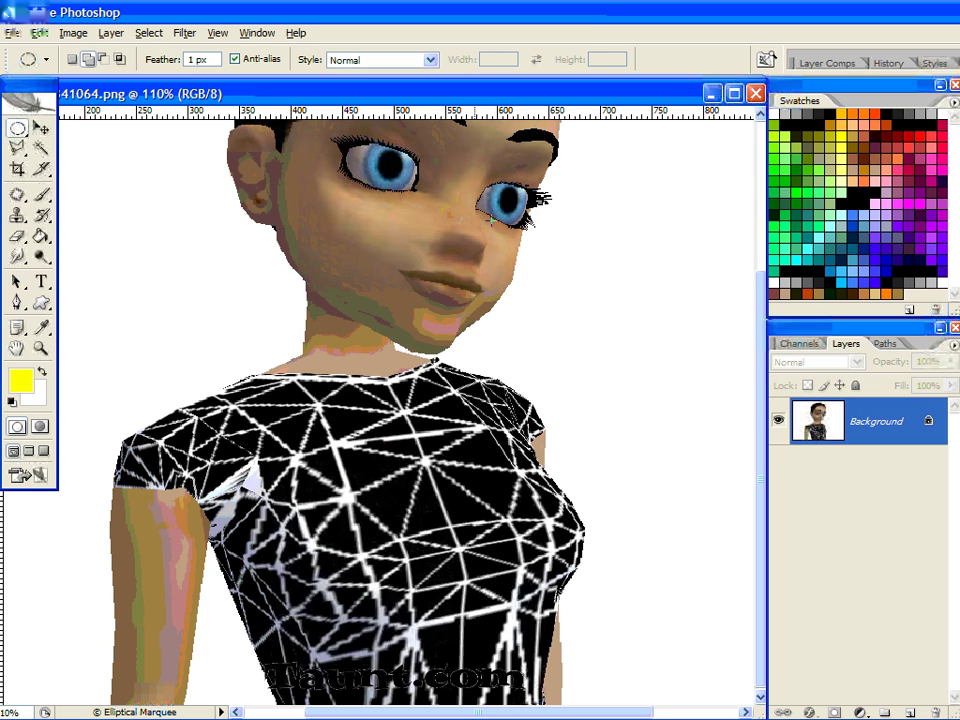
click(242, 34)
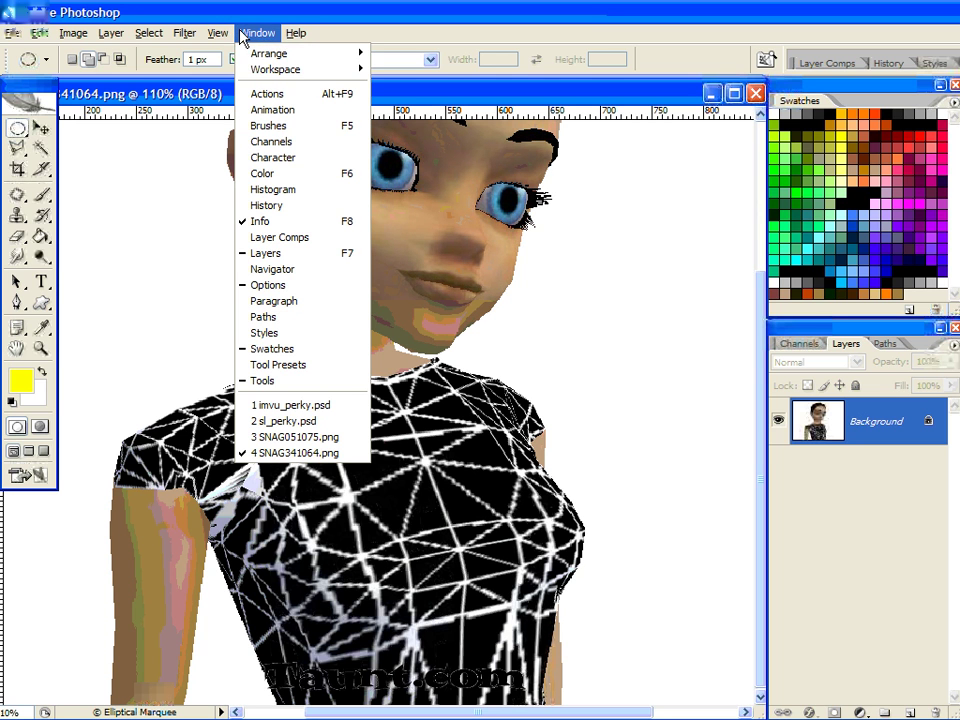
click(262, 406)
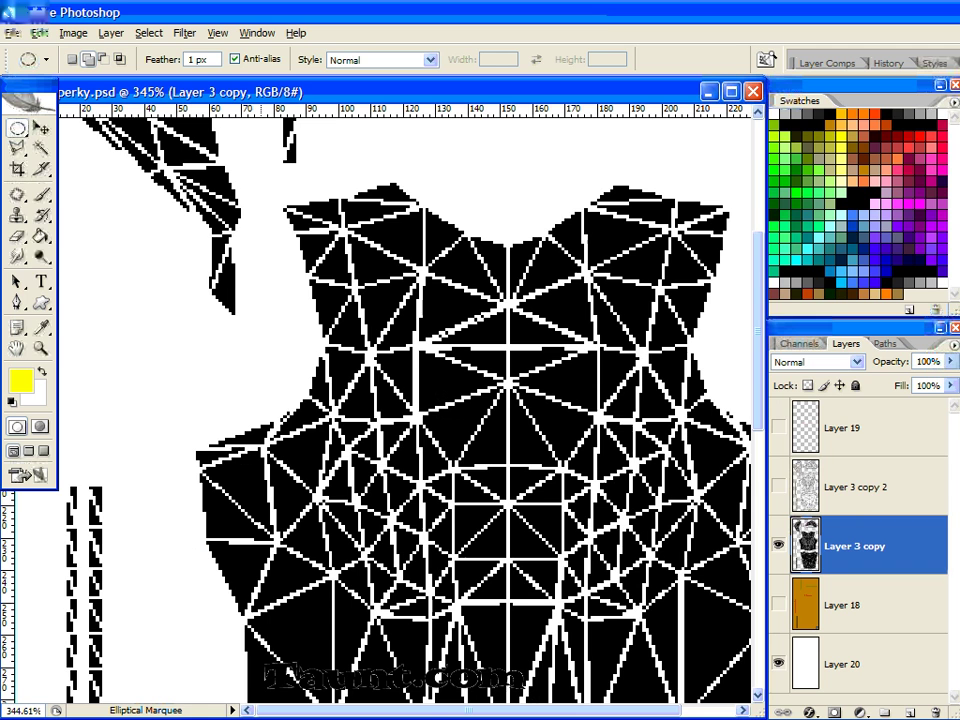
Show the Layer 19 red rings, set Layer 3 copy opacity to 7%, and select a small circle in the left ring
click(778, 428)
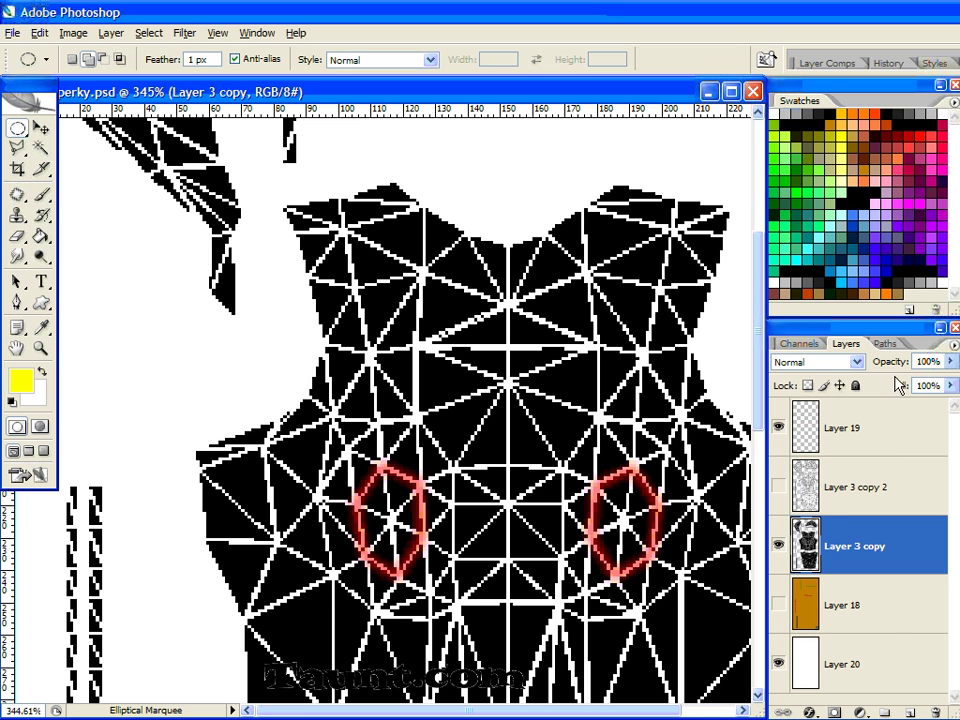
drag(640, 399, 545, 302)
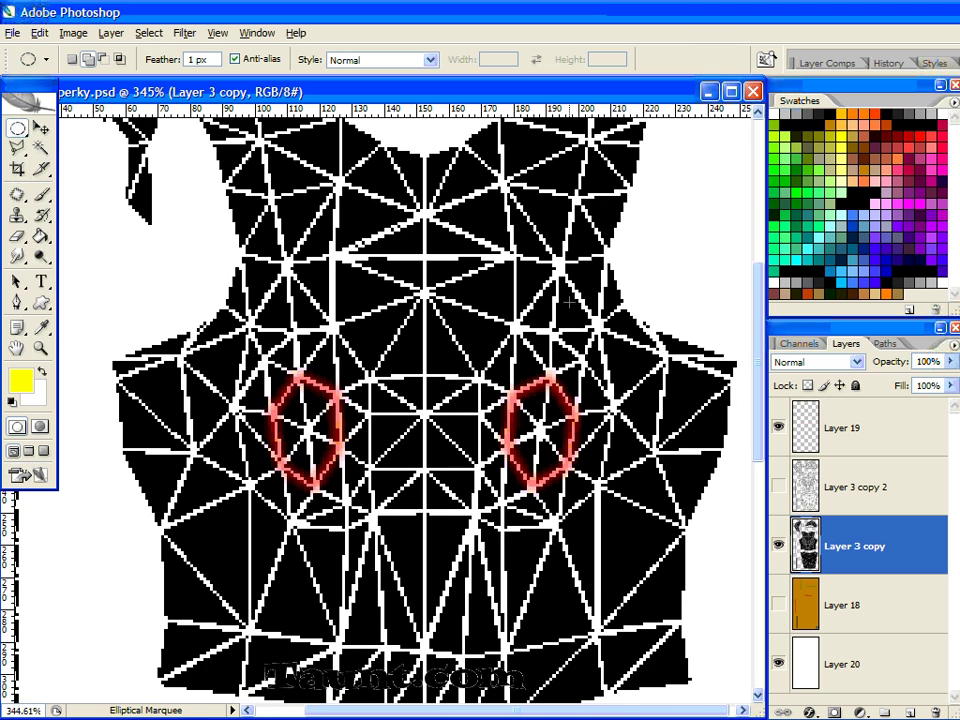
drag(889, 362, 806, 362)
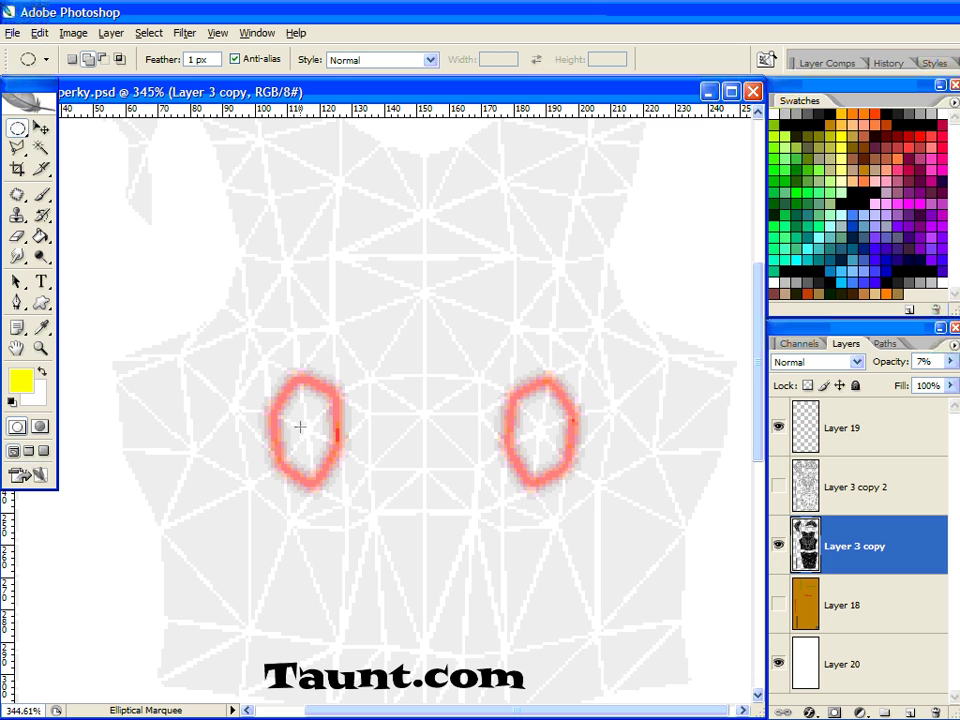
drag(307, 428, 320, 441)
scroll(336, 464, up, 4)
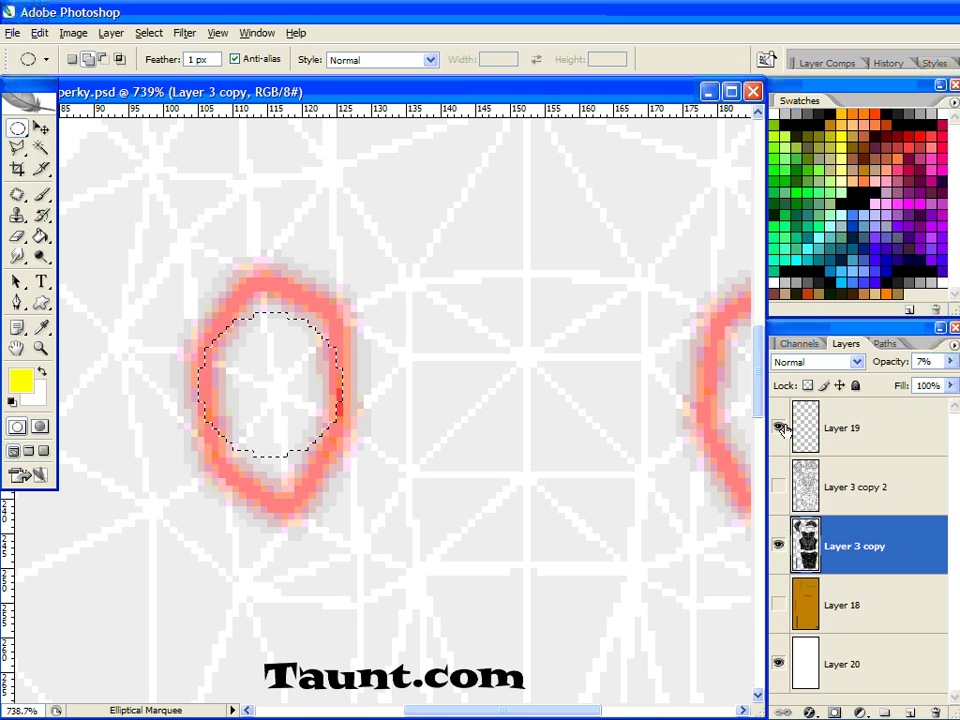
Hide the ring guides, delete inside the selection, and add a new layer above Layer 19
click(779, 428)
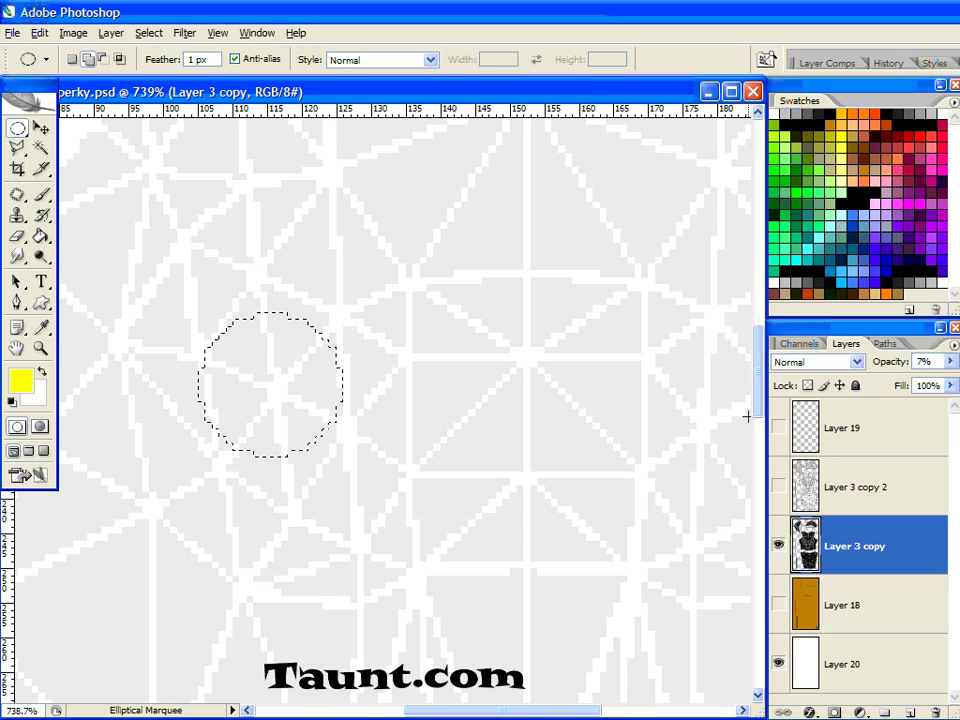
key(Delete)
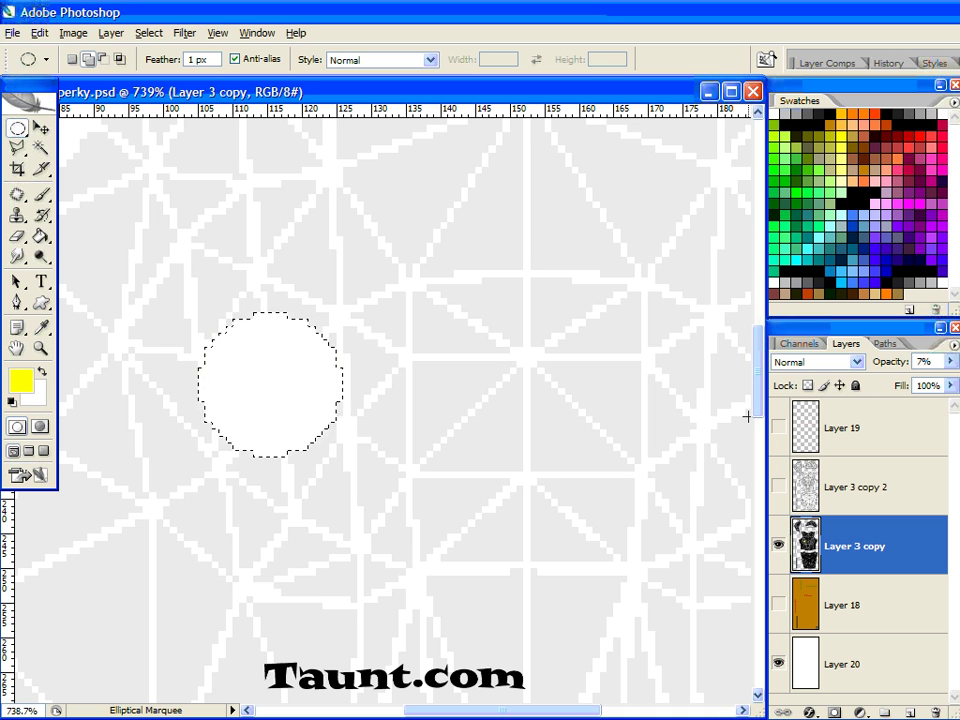
click(880, 428)
click(778, 428)
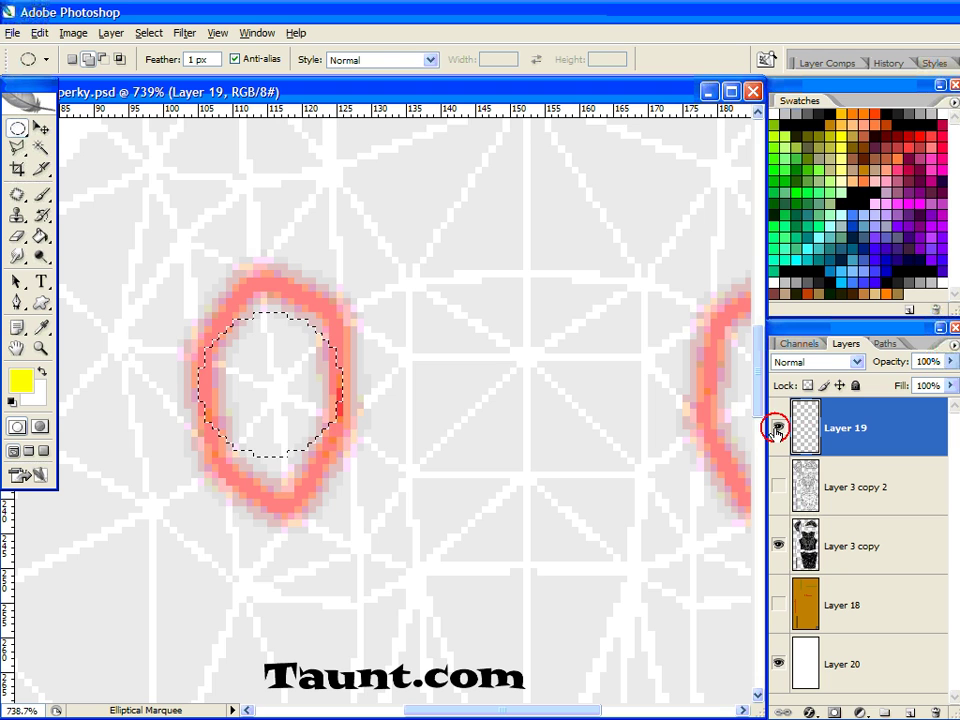
click(778, 428)
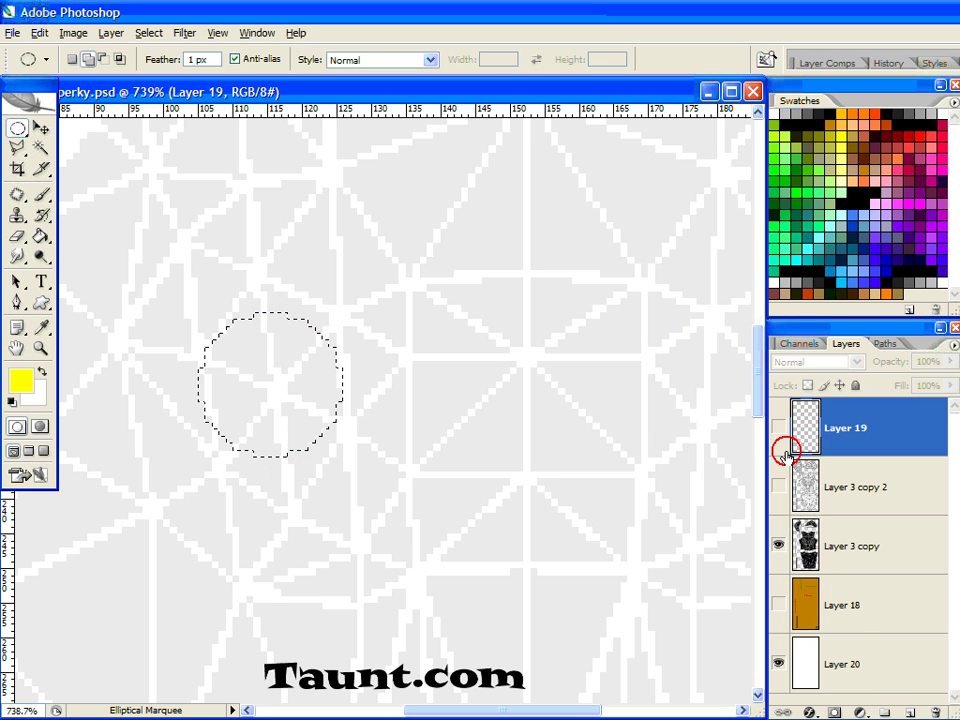
click(909, 712)
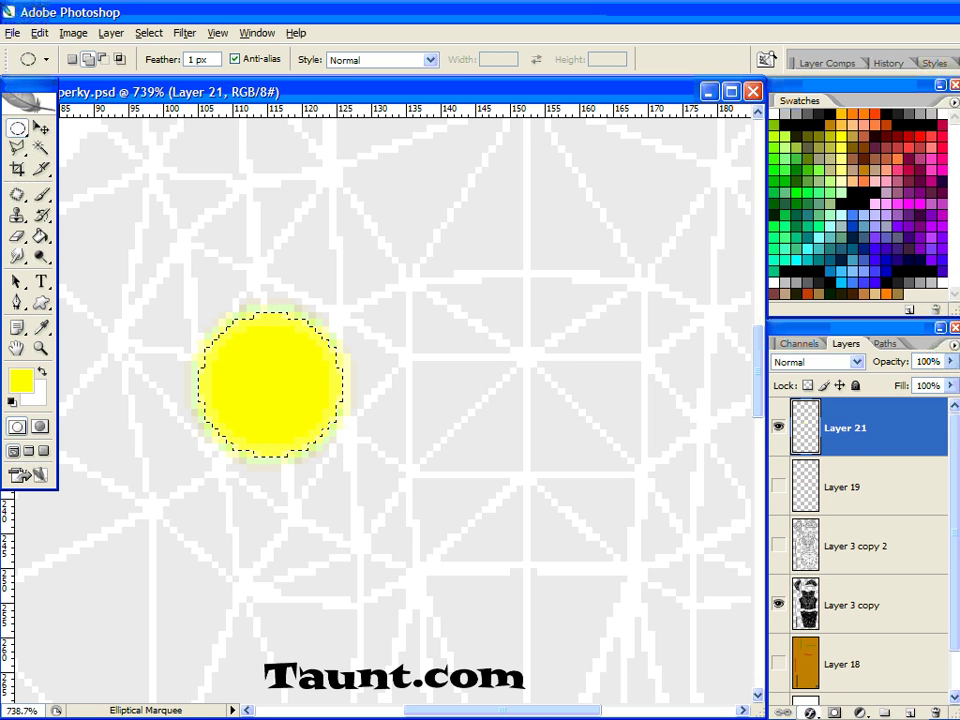
Give the circle on Layer 21 a Bevel and Emboss with 0% fill, then deselect
click(810, 712)
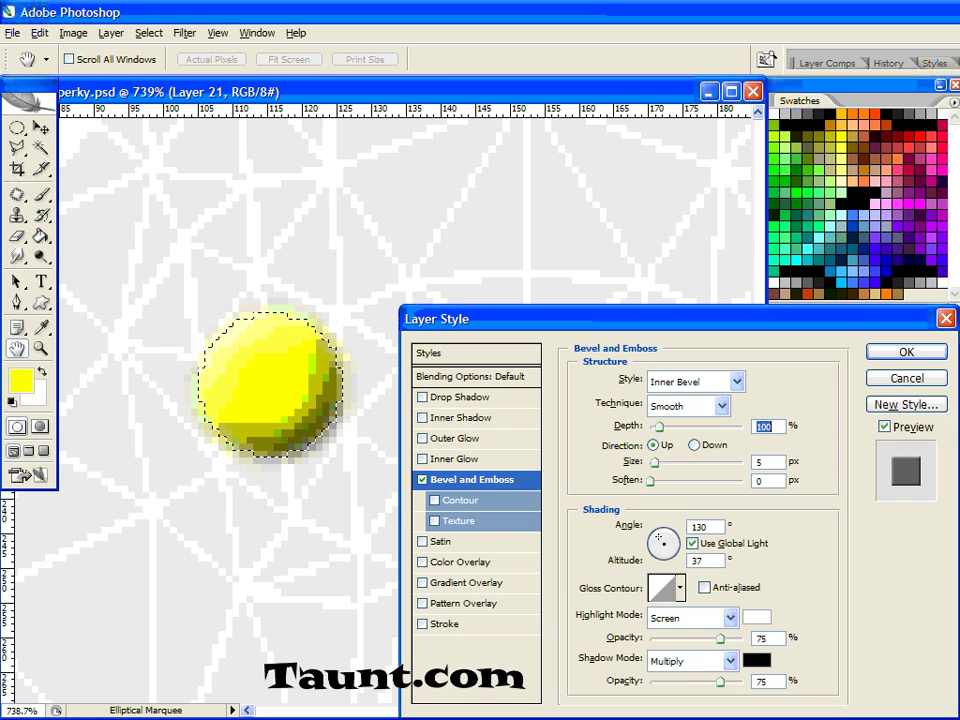
click(898, 358)
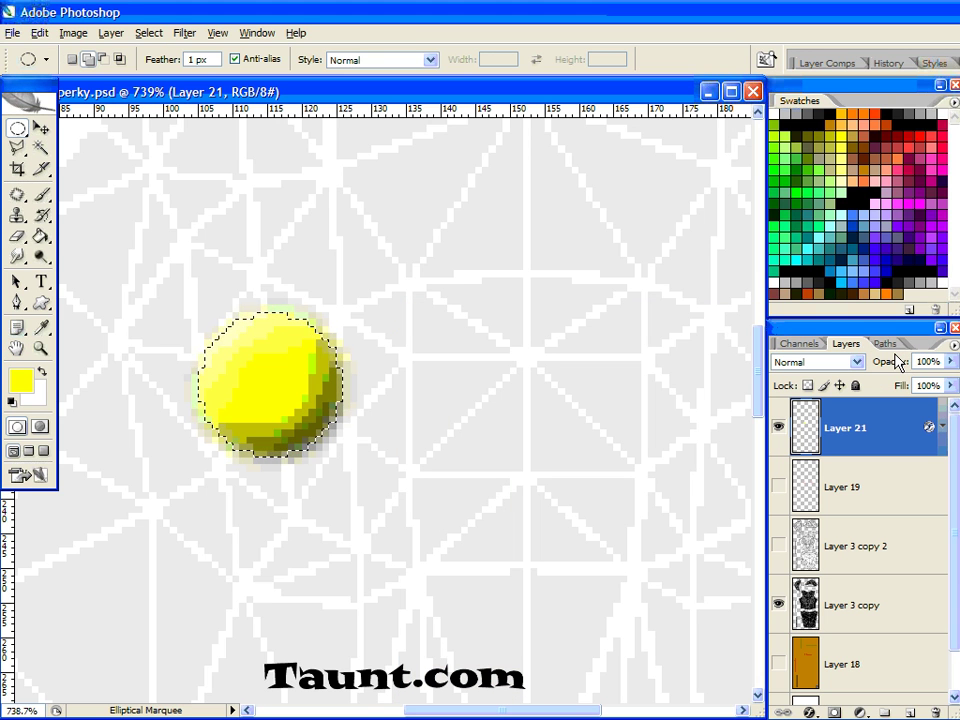
drag(904, 392, 831, 392)
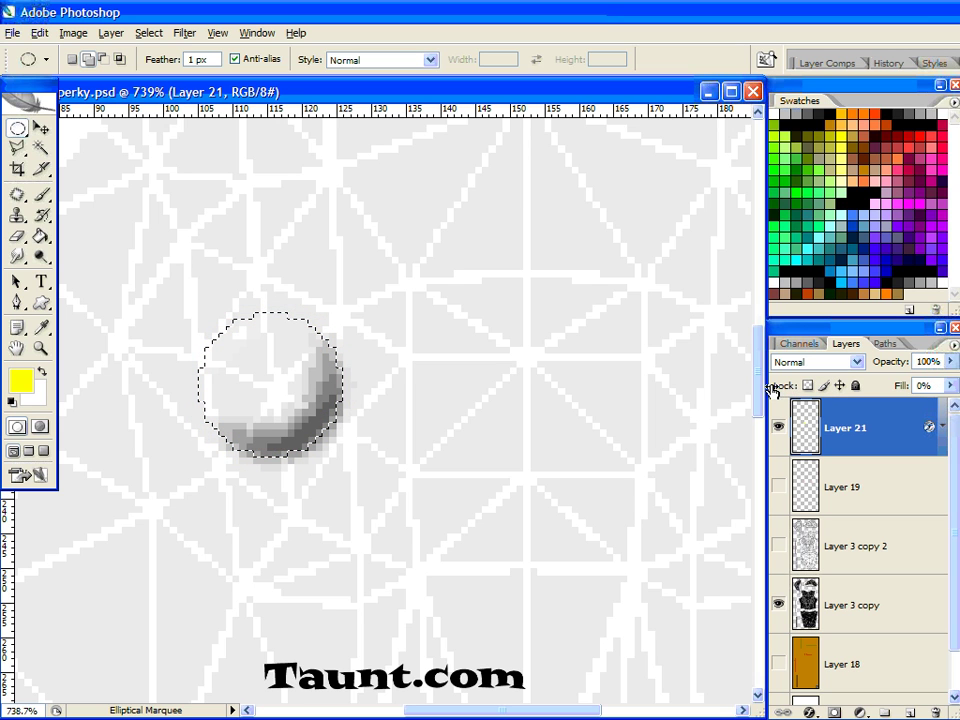
key(ctrl+d)
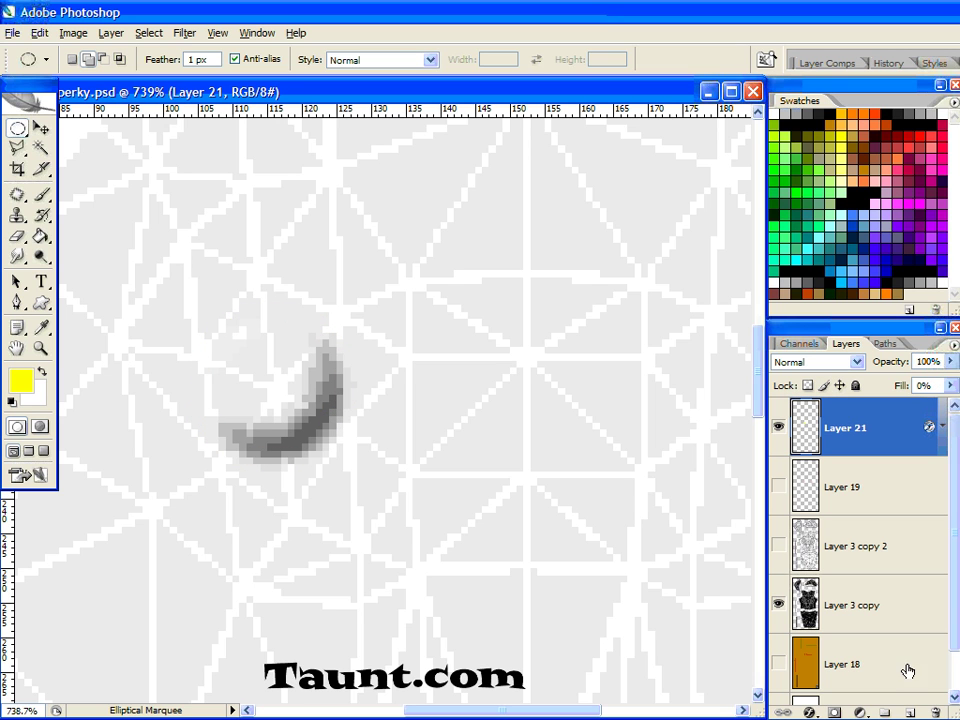
On new Layer 22, fill a second circle yellow and add Bevel and Emboss
click(910, 712)
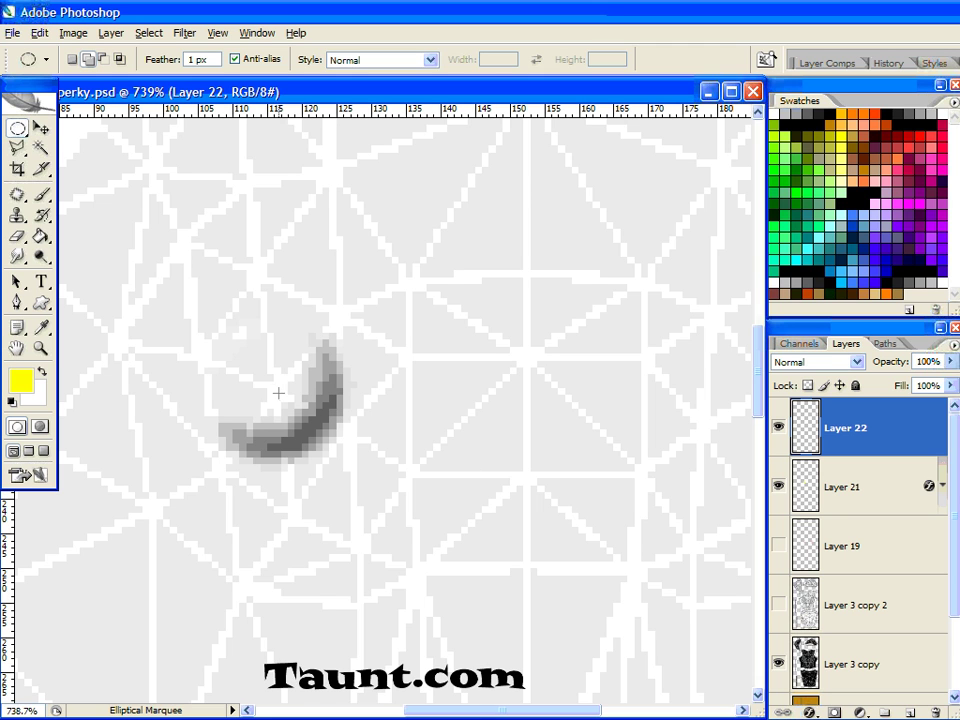
drag(275, 387, 304, 411)
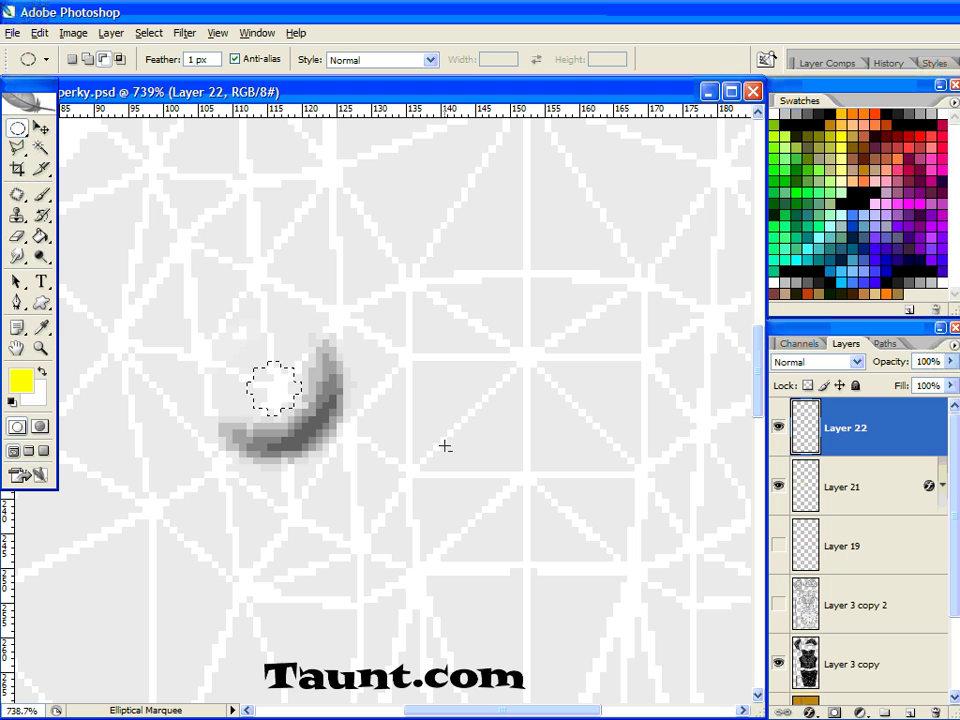
key(alt+BackSpace)
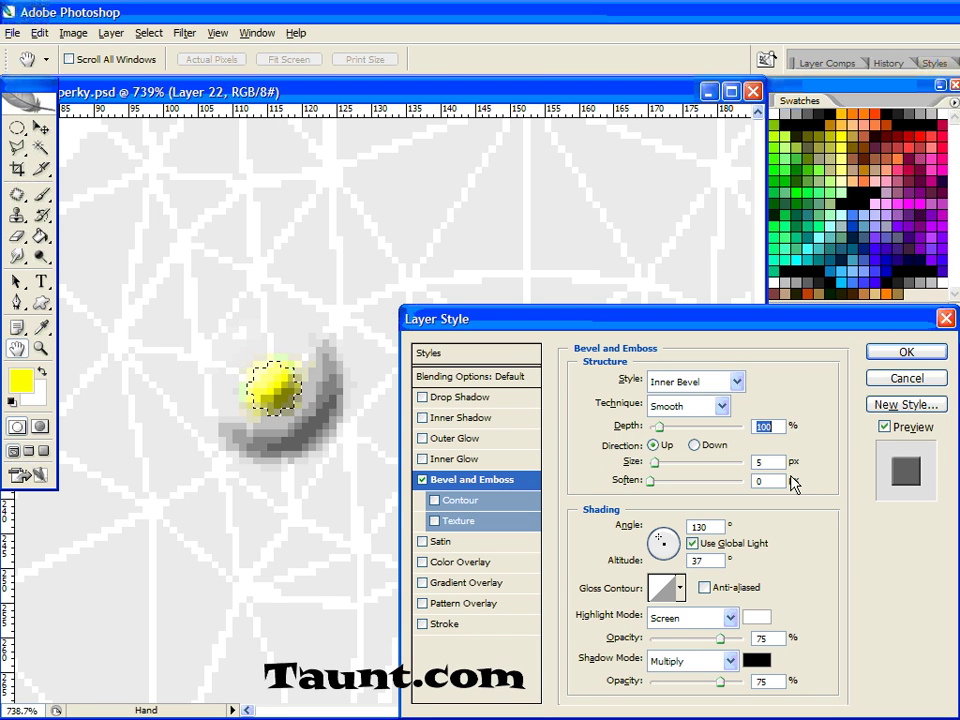
click(889, 350)
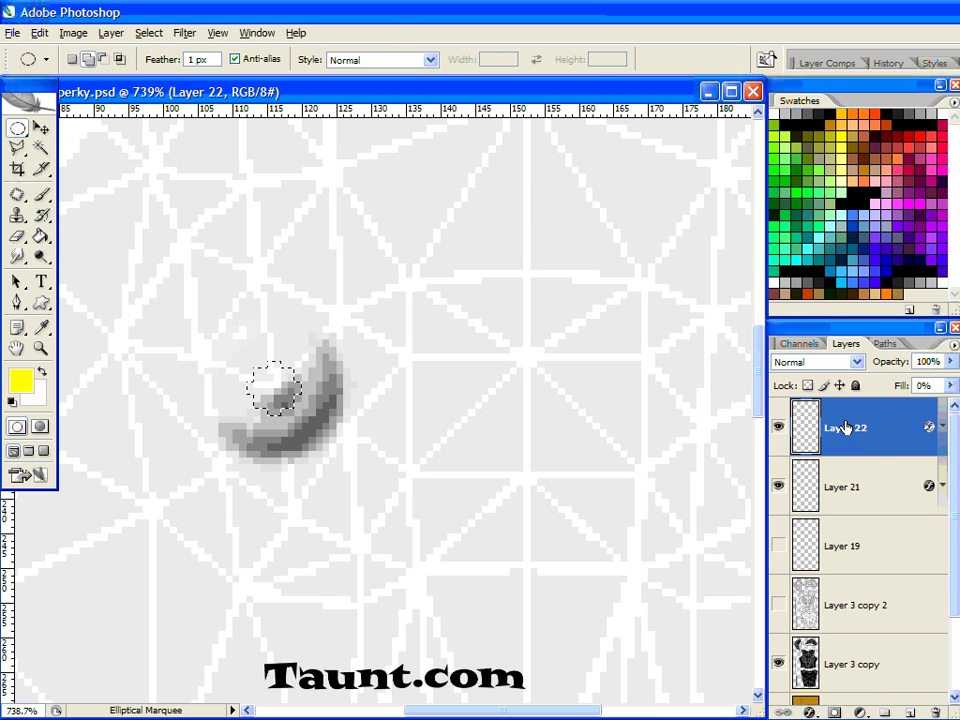
Merge Layers 21 and 22, then copy the result onto a new Layer 23
shift+click(873, 485)
right_click(873, 485)
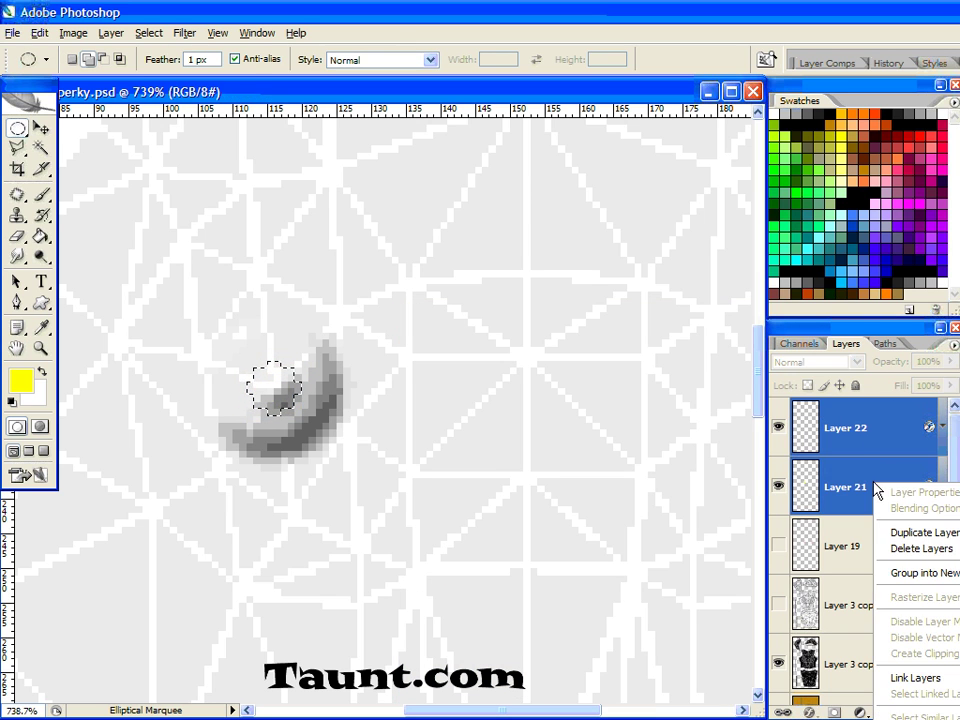
click(900, 714)
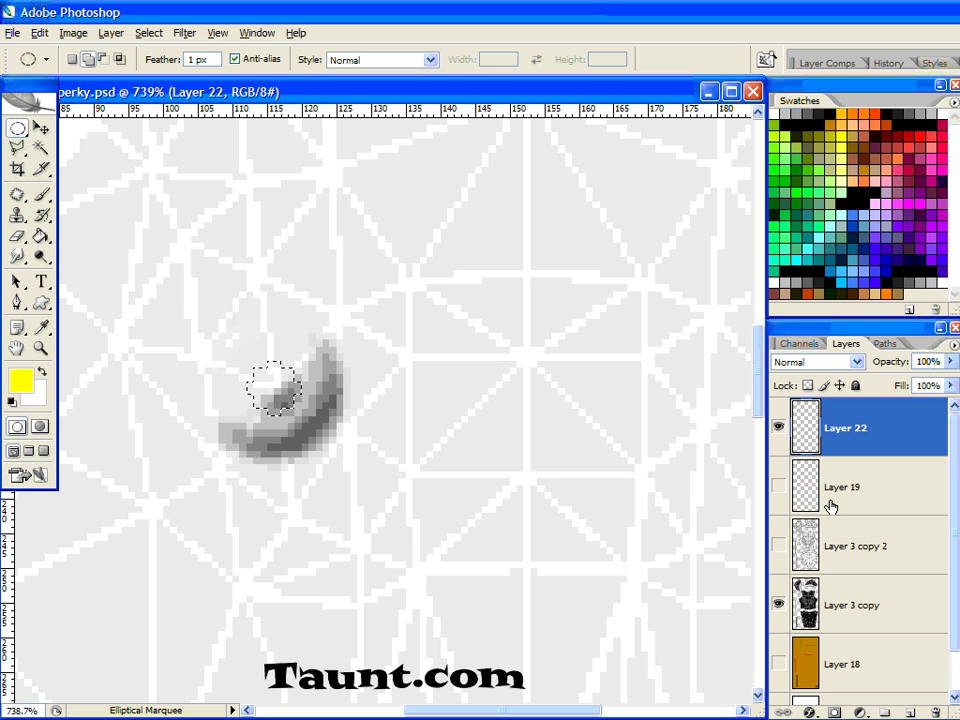
key(ctrl+j)
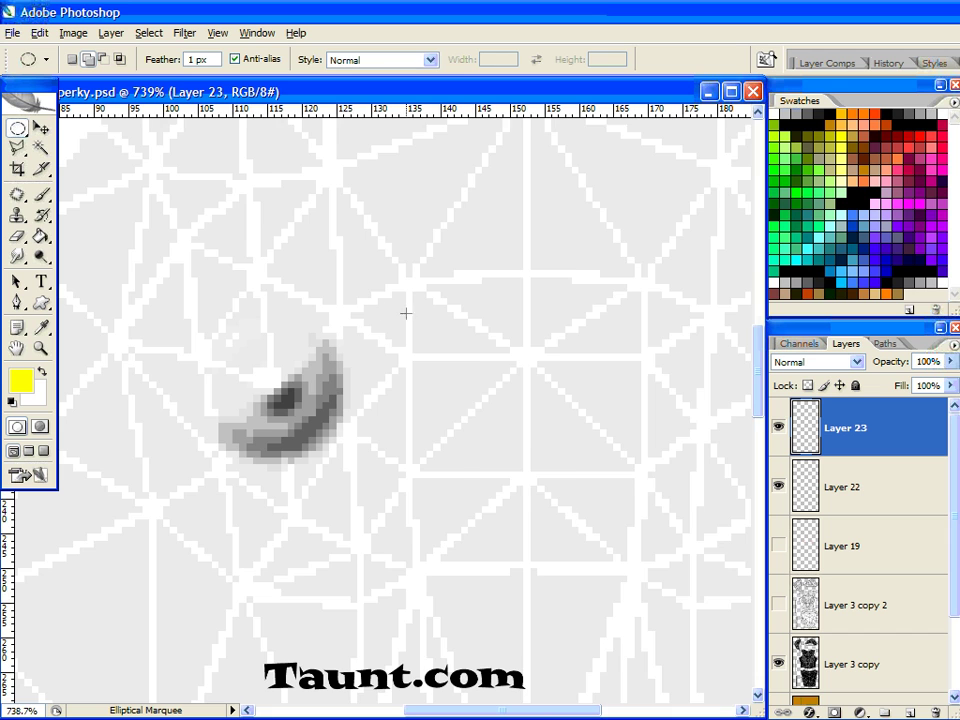
Try moving the Layer 23 patch right, undo it, and compare by toggling Layers 22 and 23
scroll(410, 318, down, 3)
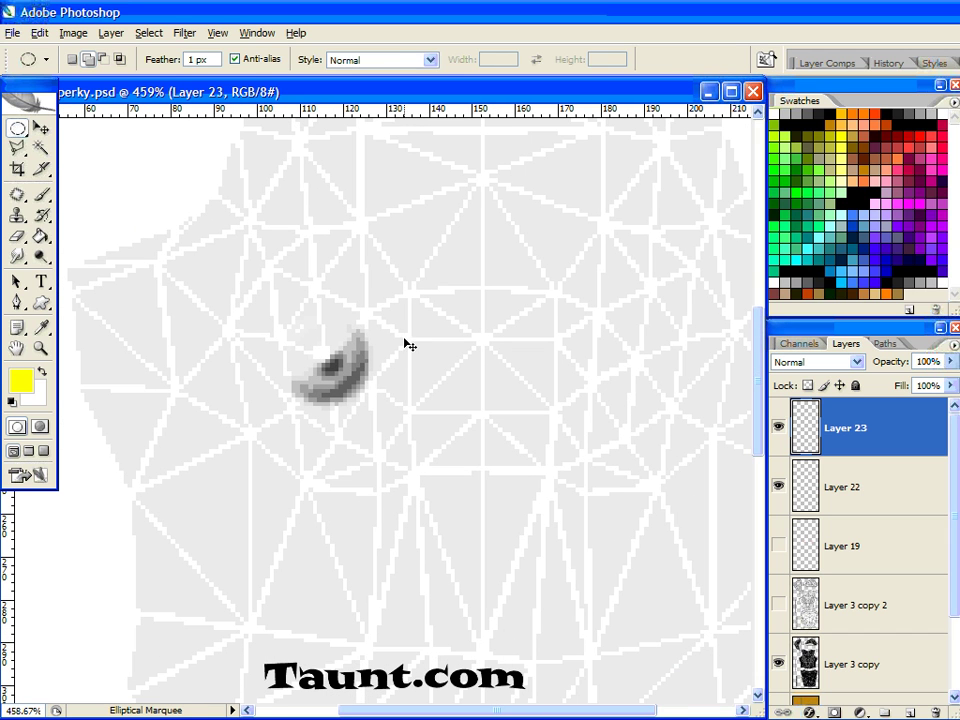
key(ctrl+t)
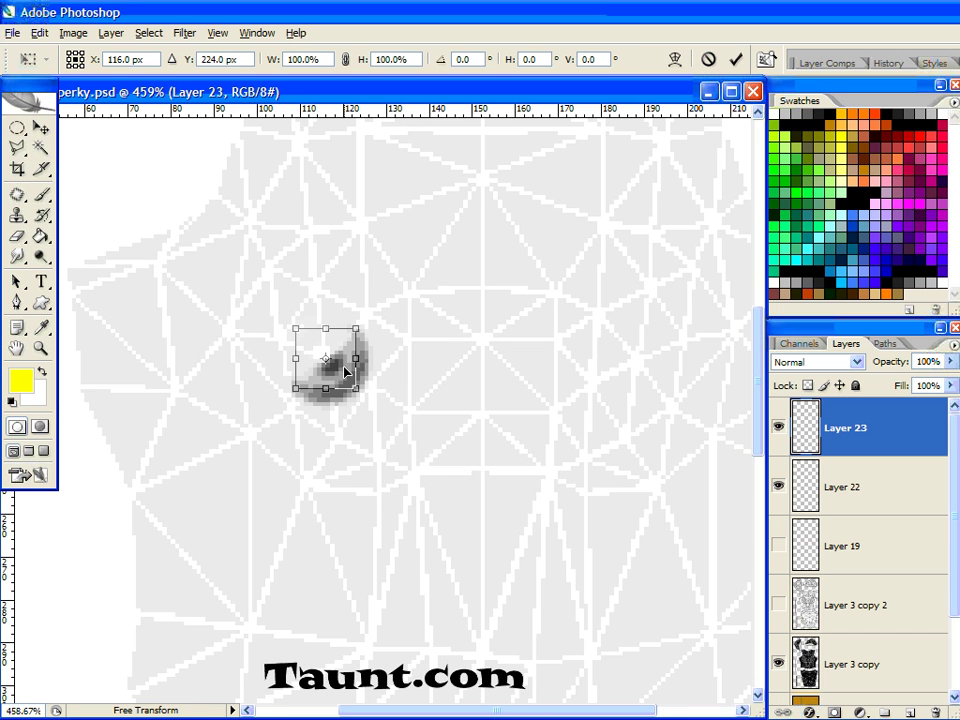
drag(345, 372, 542, 380)
key(ctrl+z)
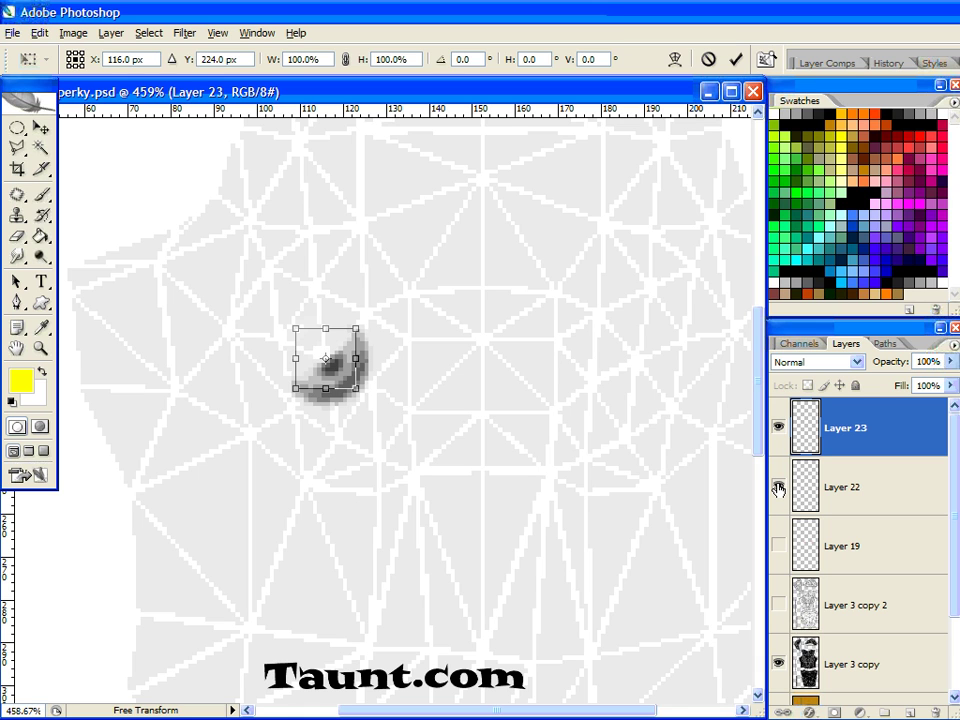
key(Return)
key(m)
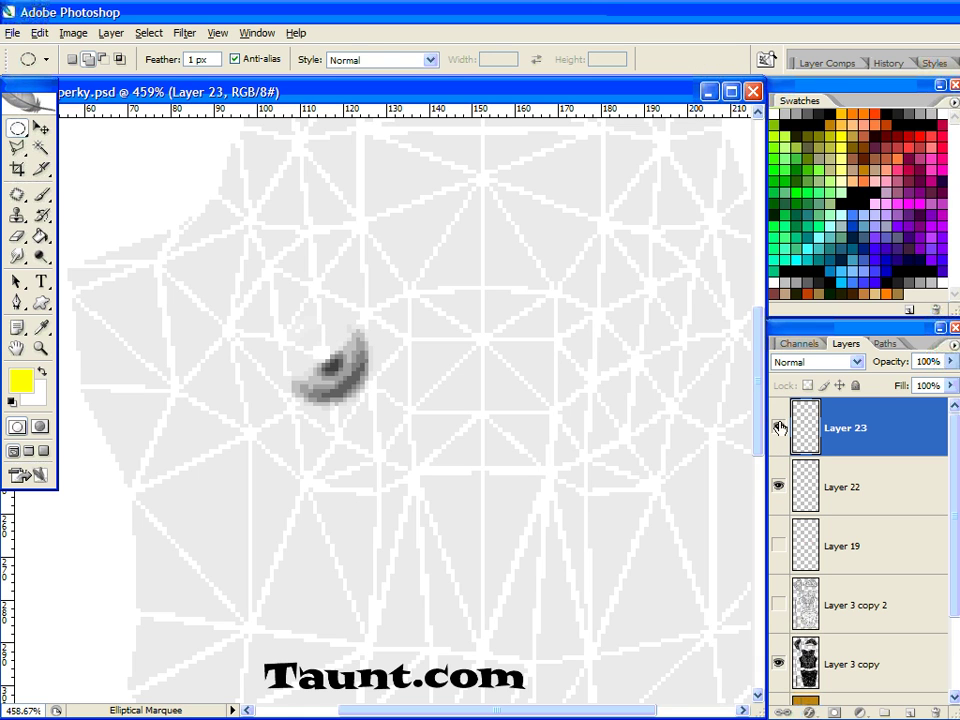
click(778, 427)
click(780, 487)
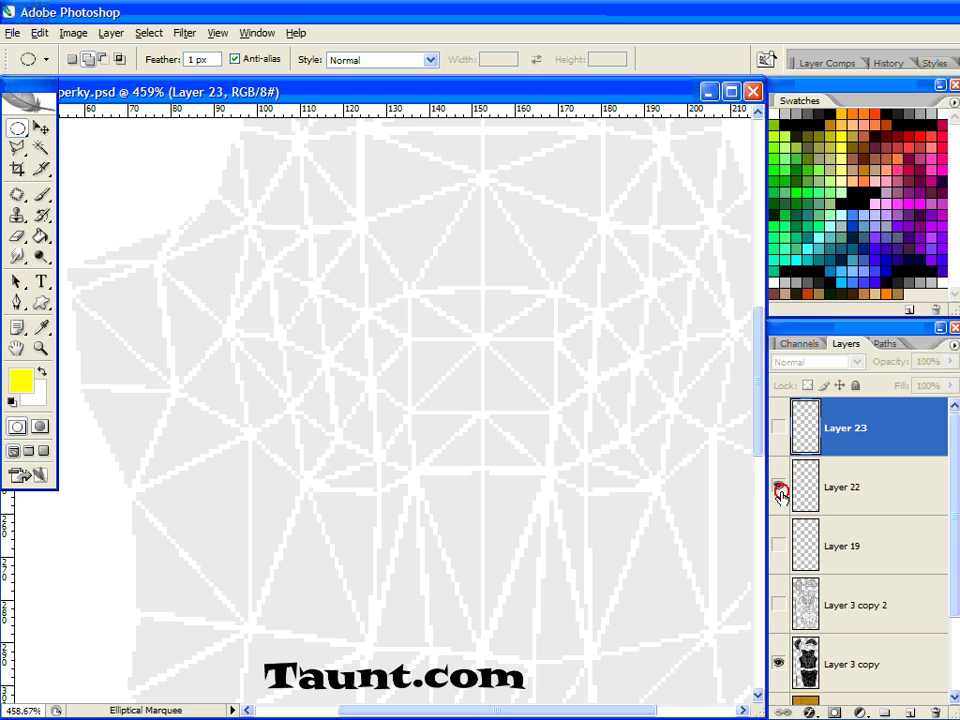
click(780, 487)
click(778, 429)
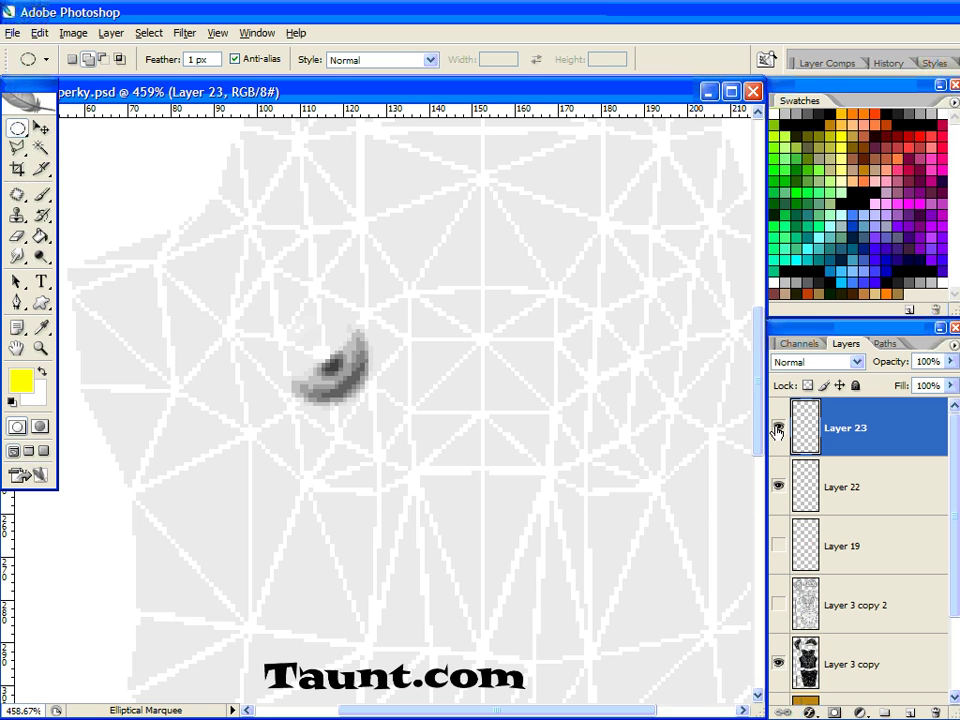
Hide Layer 23, check the Layer 19 red circles, and select Layer 22
key(ctrl+t)
click(778, 427)
click(779, 546)
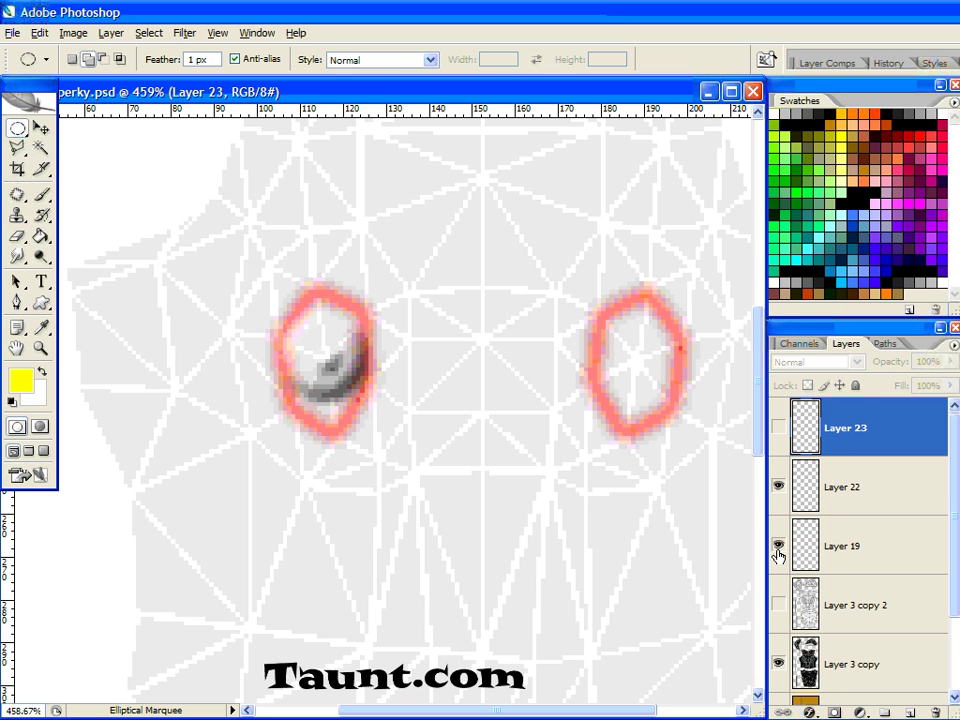
click(779, 546)
click(846, 490)
Duplicate Layer 22 and move the copy onto the right side of the chest
key(ctrl+j)
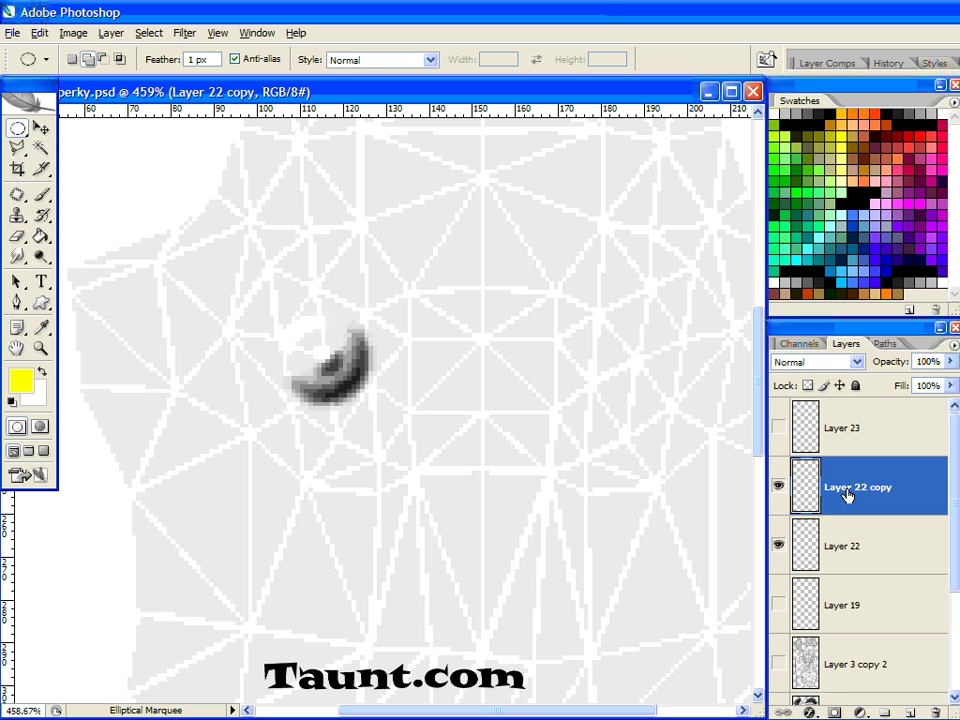
key(ctrl+t)
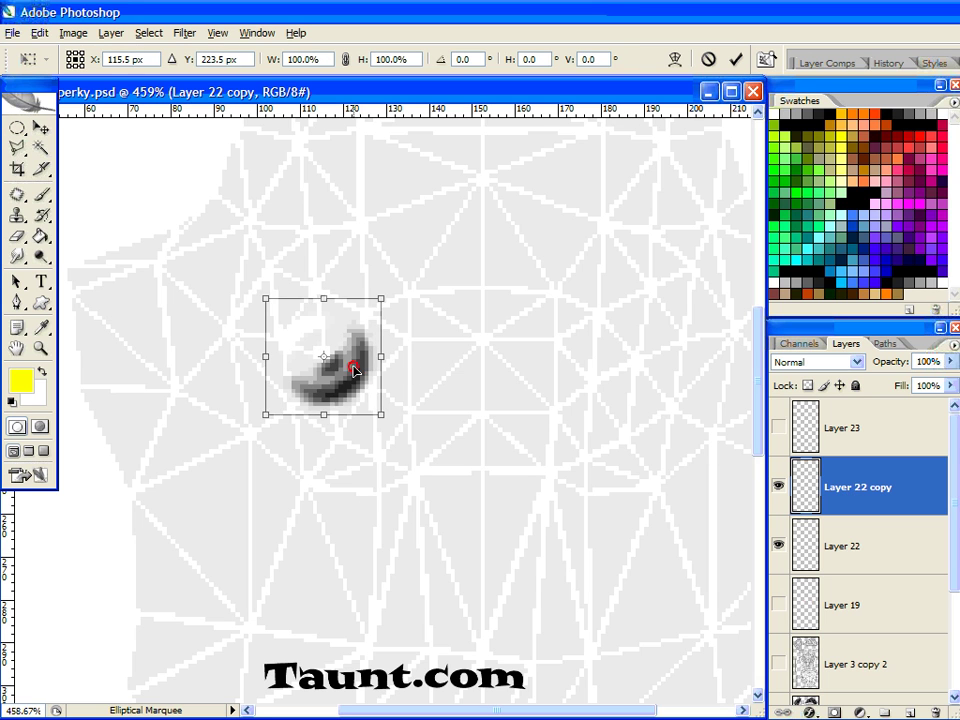
drag(353, 370, 661, 382)
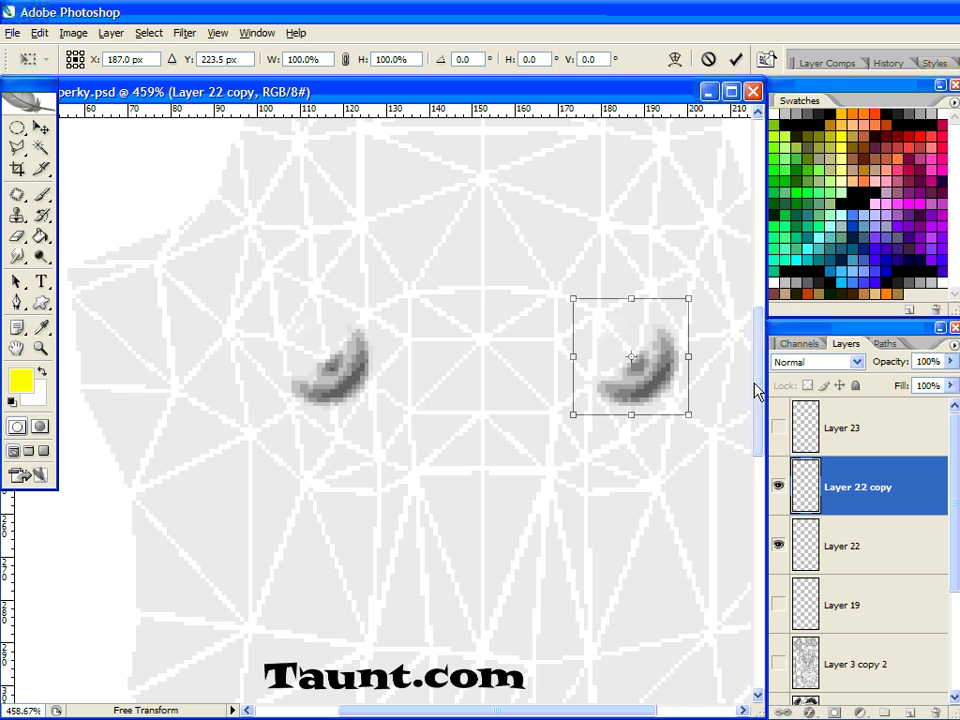
key(Return)
shift+click(870, 546)
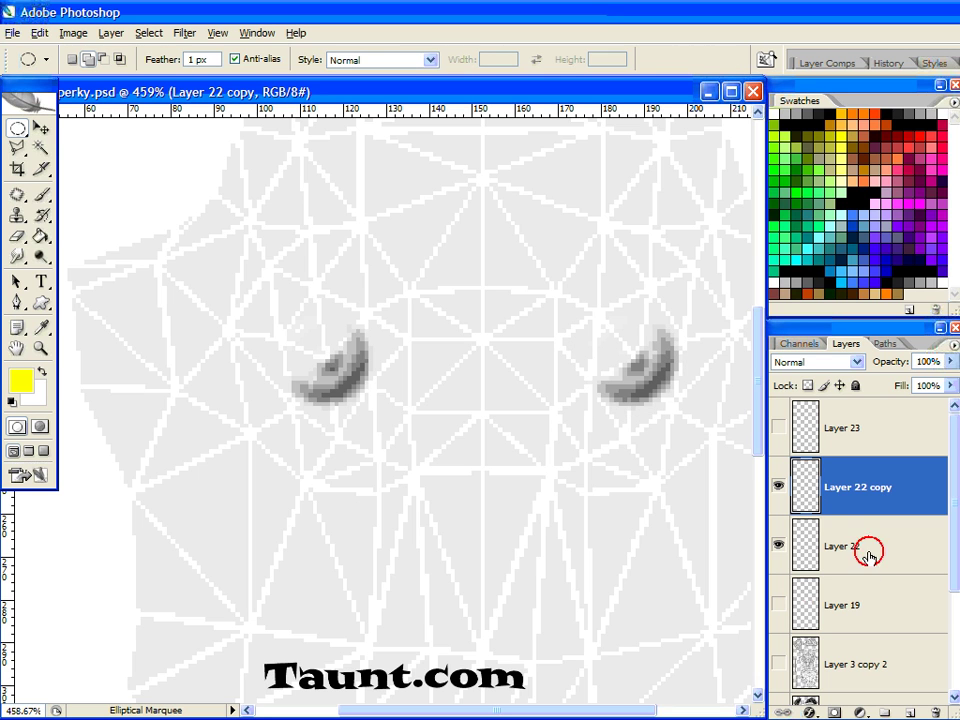
Merge Layer 22 and its copy into one shading layer and lower its opacity
right_click(866, 540)
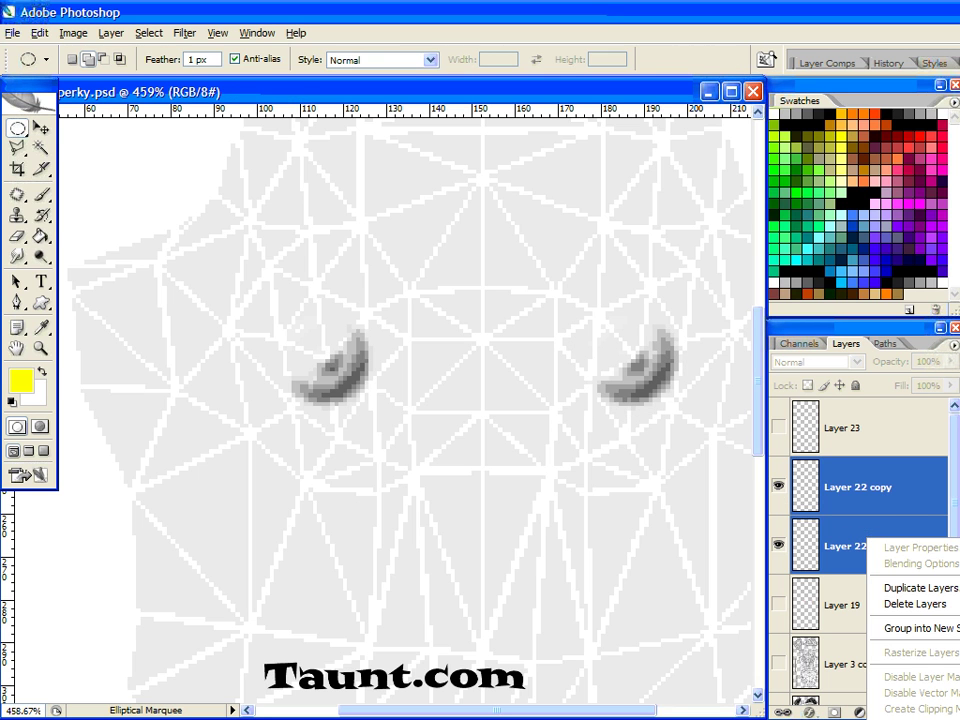
key(ctrl+e)
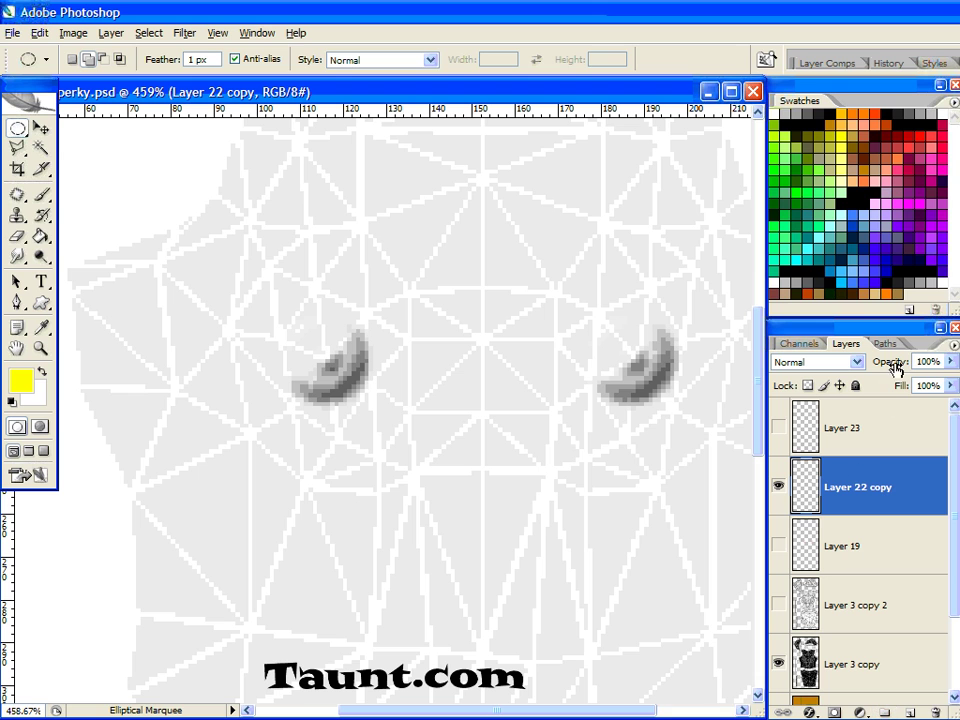
drag(893, 362, 819, 364)
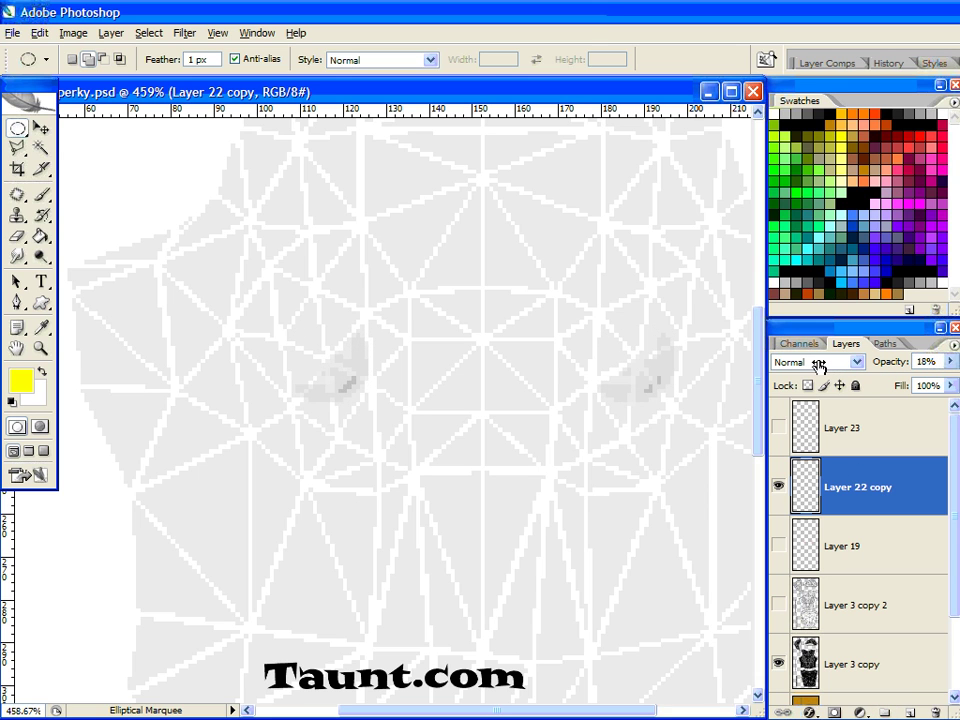
Hide the Layer 3 copy line art, show the Layer 18 orange shirt, and fade the shading to 11%
click(778, 663)
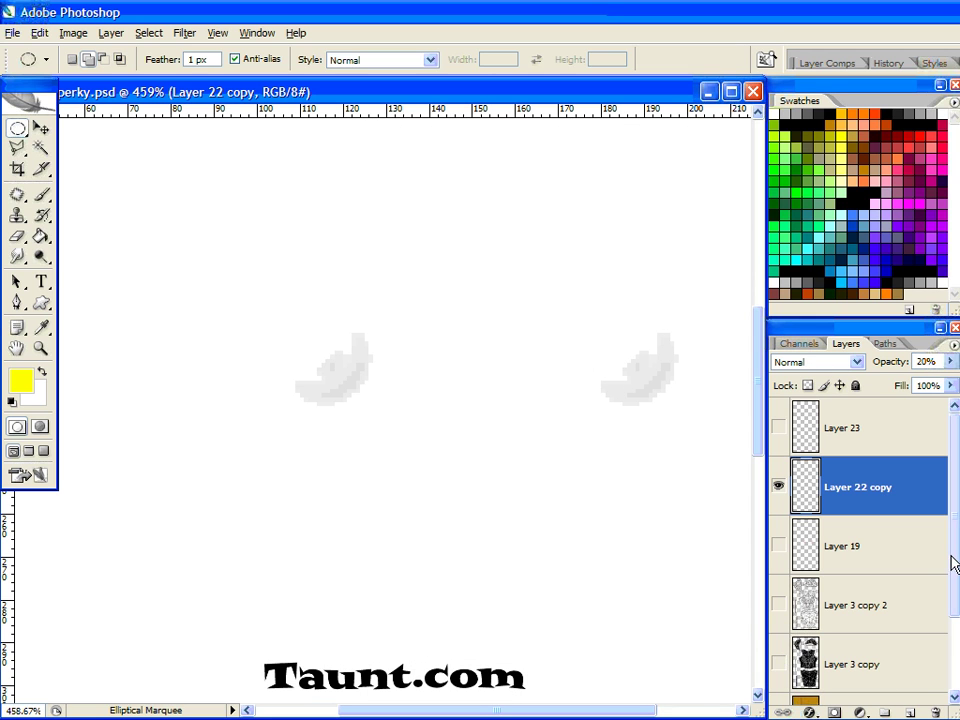
scroll(945, 562, down, 2)
click(779, 617)
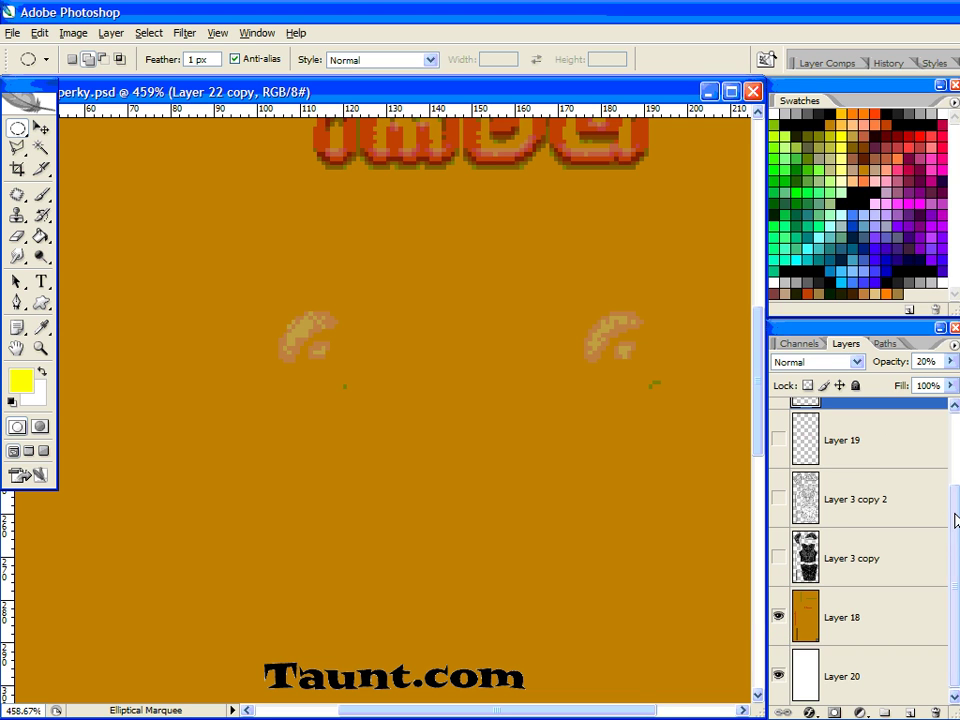
drag(952, 500, 951, 445)
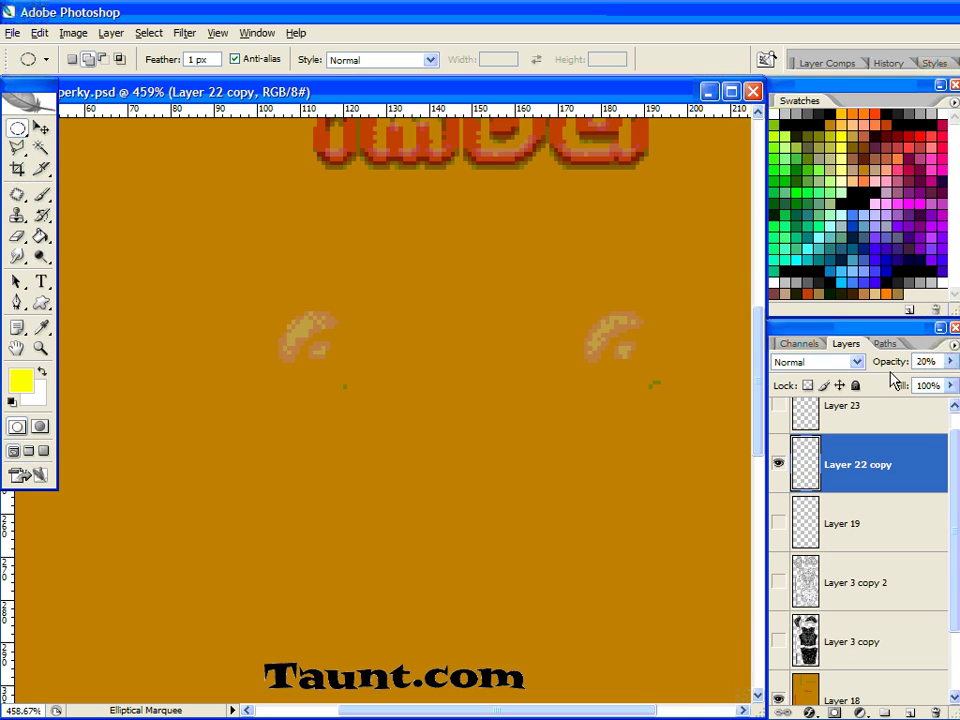
drag(889, 362, 886, 368)
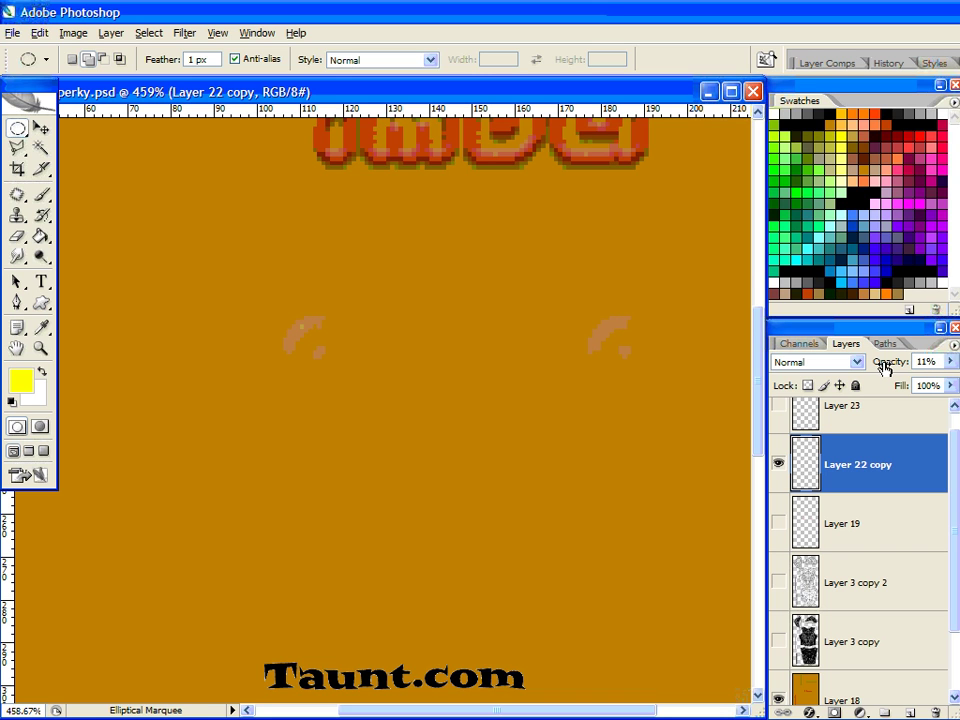
Zoom out to view the whole orange shirt template with the faint shading
key(ctrl+minus)
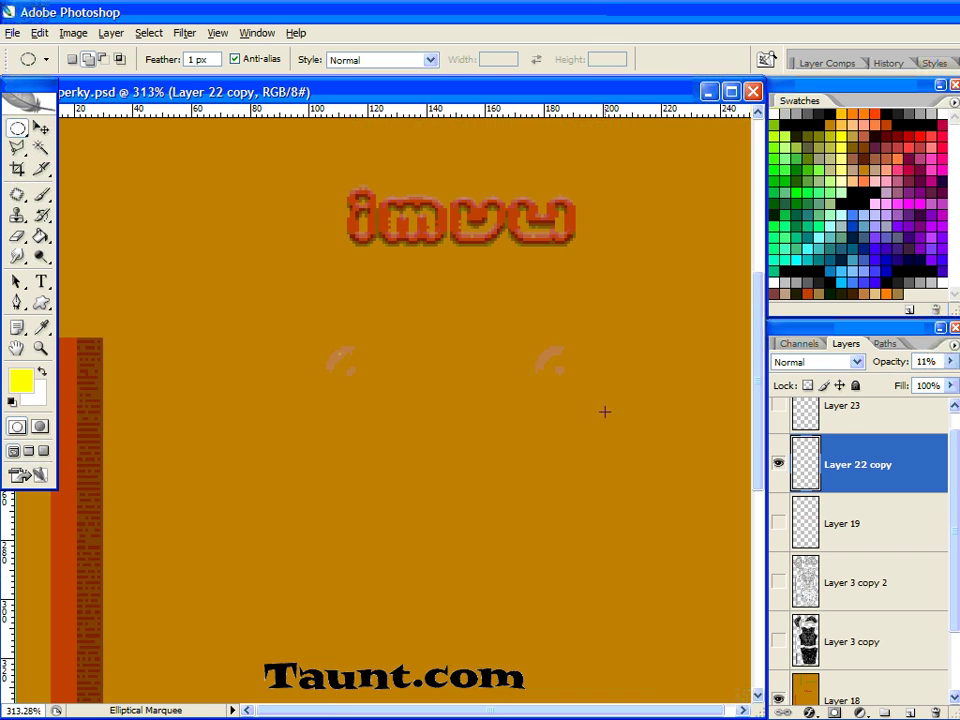
key(ctrl+minus)
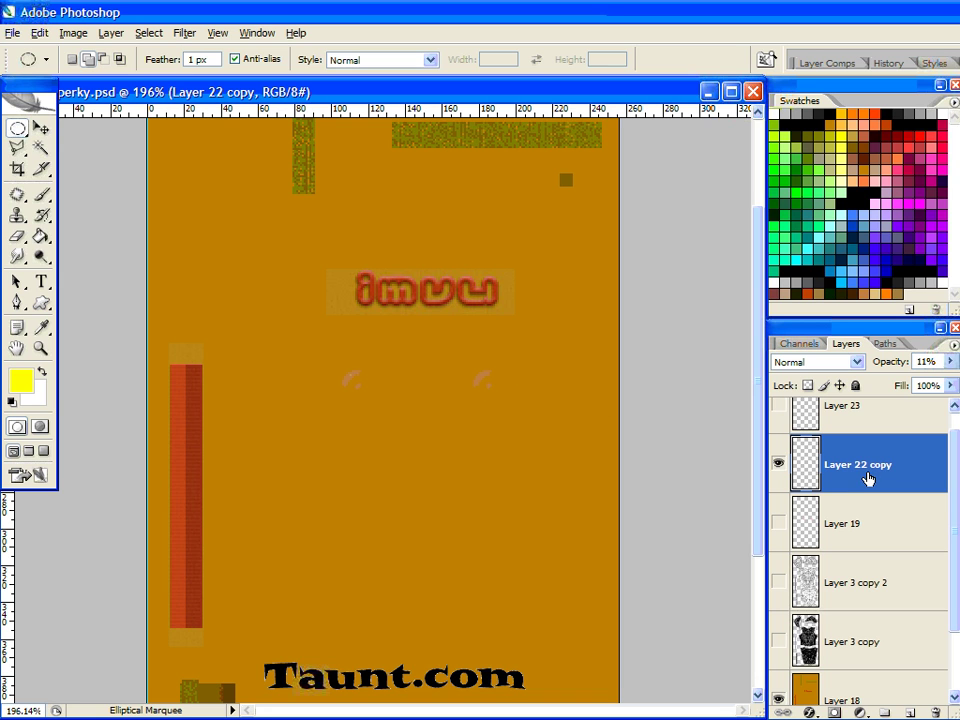
key(ctrl+plus)
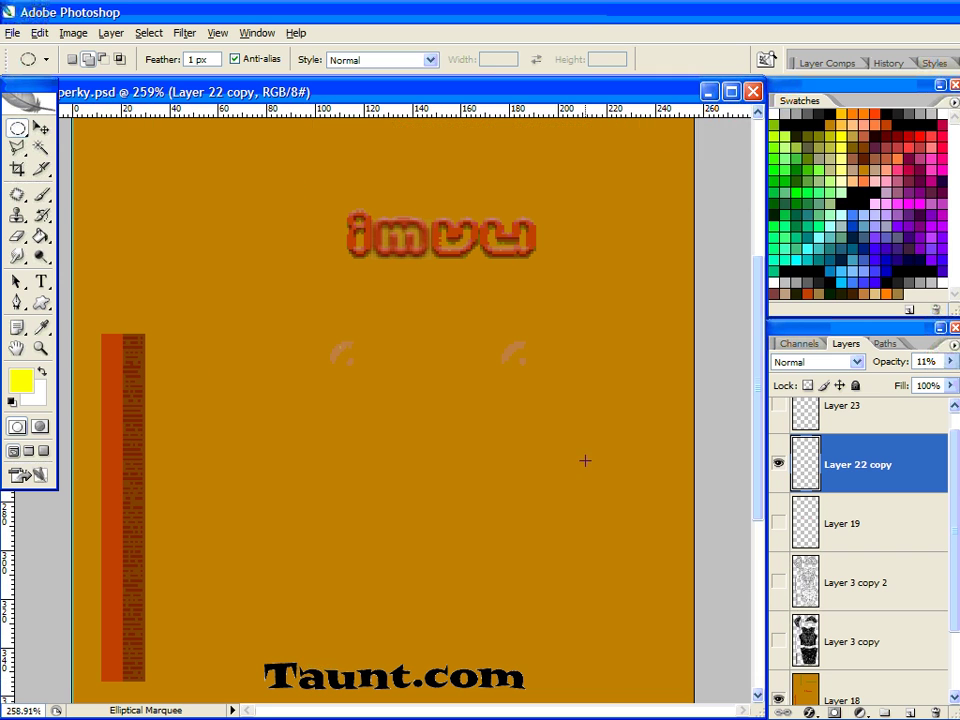
click(257, 34)
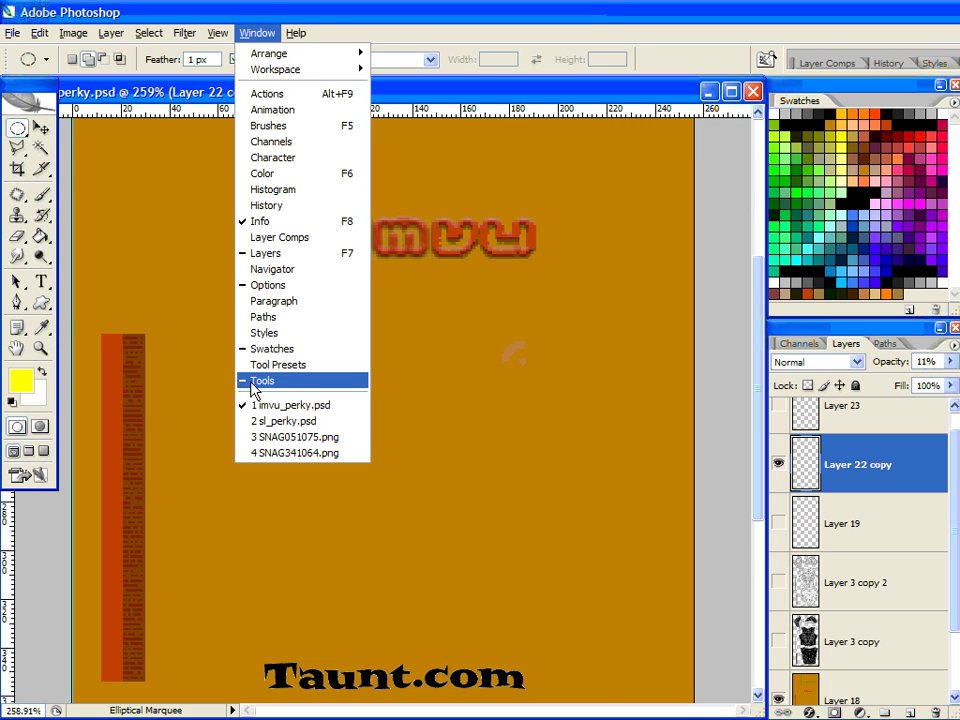
Switch to SNAG051075.png, zoom to 146% and pan to the red-shirted avatar's chest
click(266, 438)
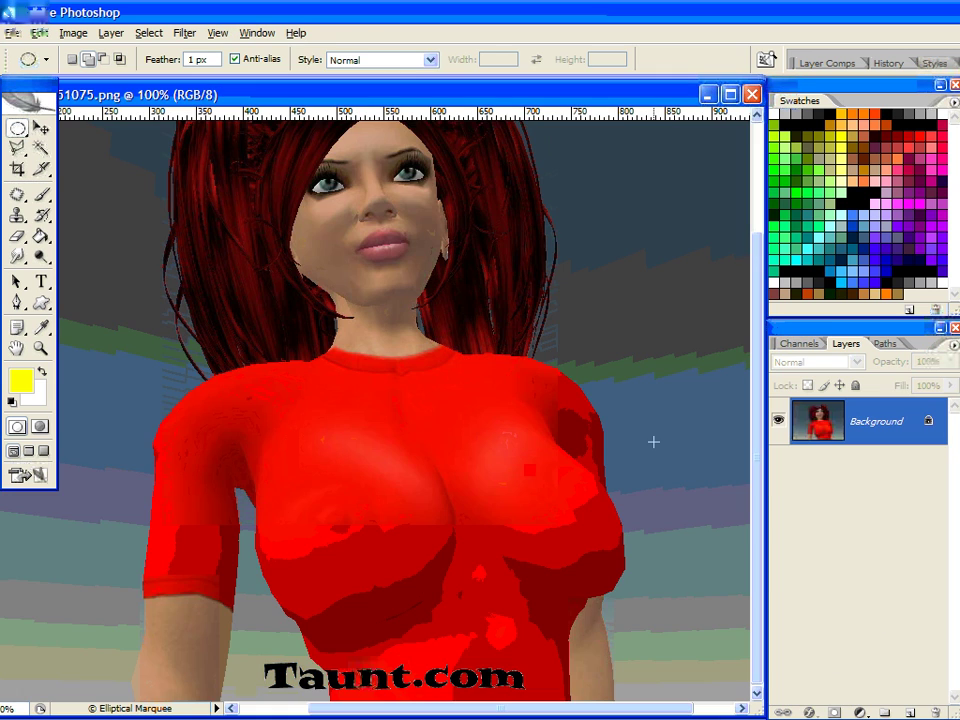
scroll(567, 450, up, 2)
drag(450, 514, 519, 334)
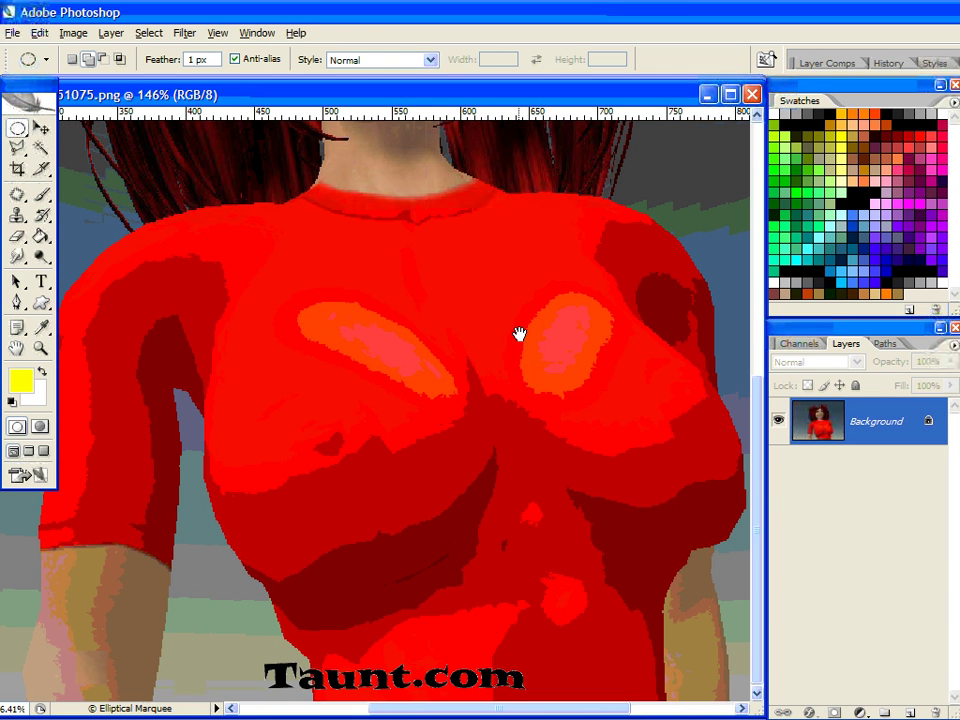